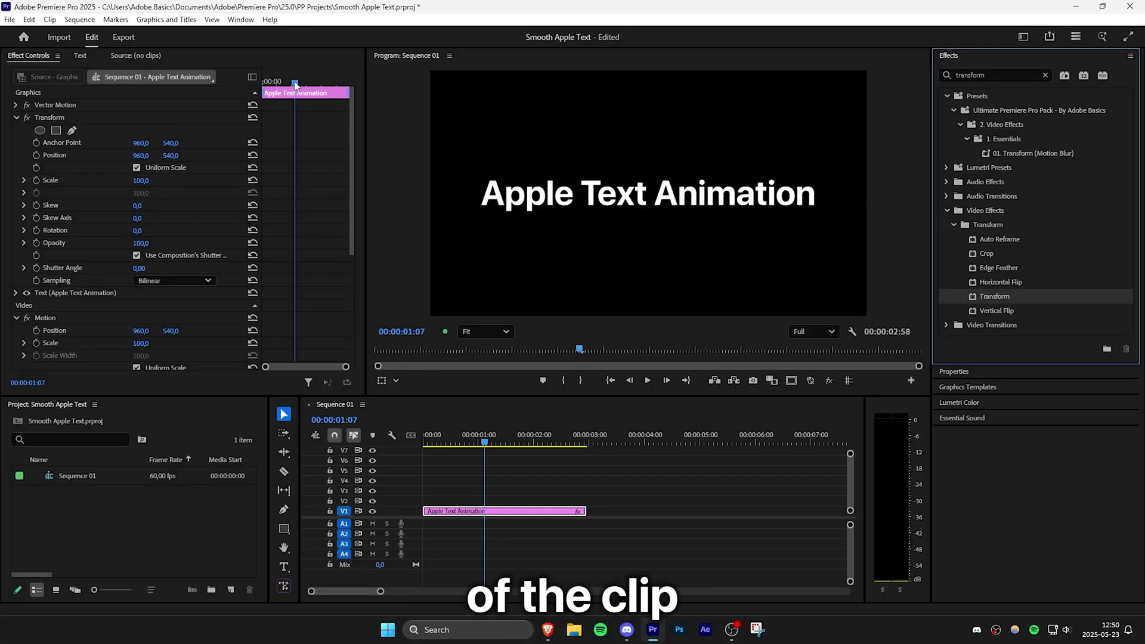
Add Transform Position and Opacity keyframes at the clip's start, and shift both forward in time
left_click_drag(295, 85, 237, 81)
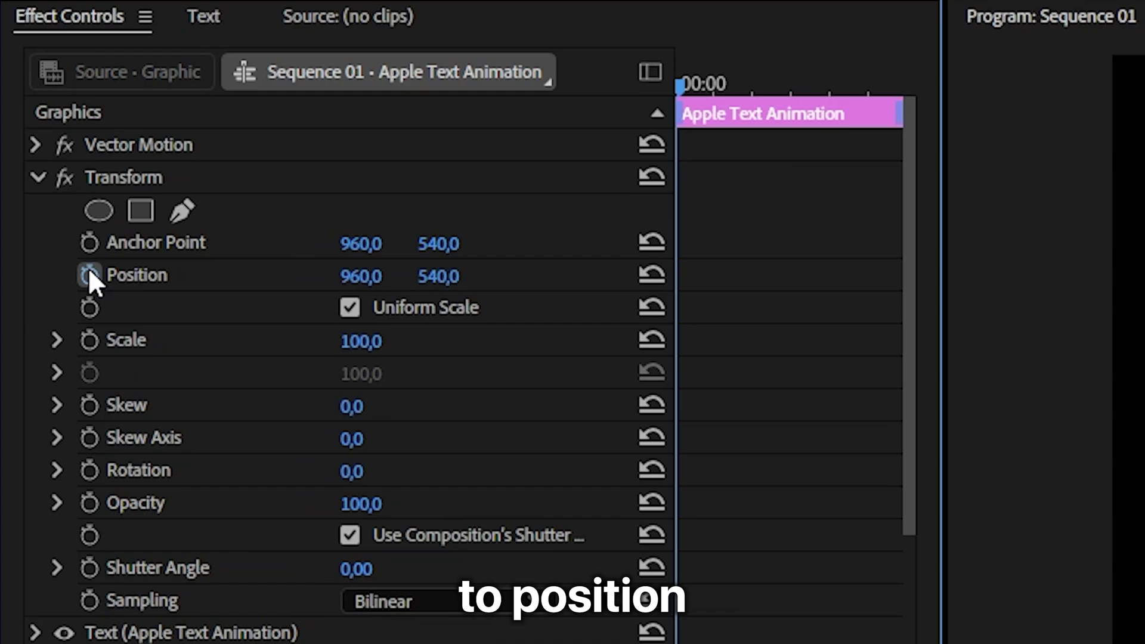
left_click(36, 155)
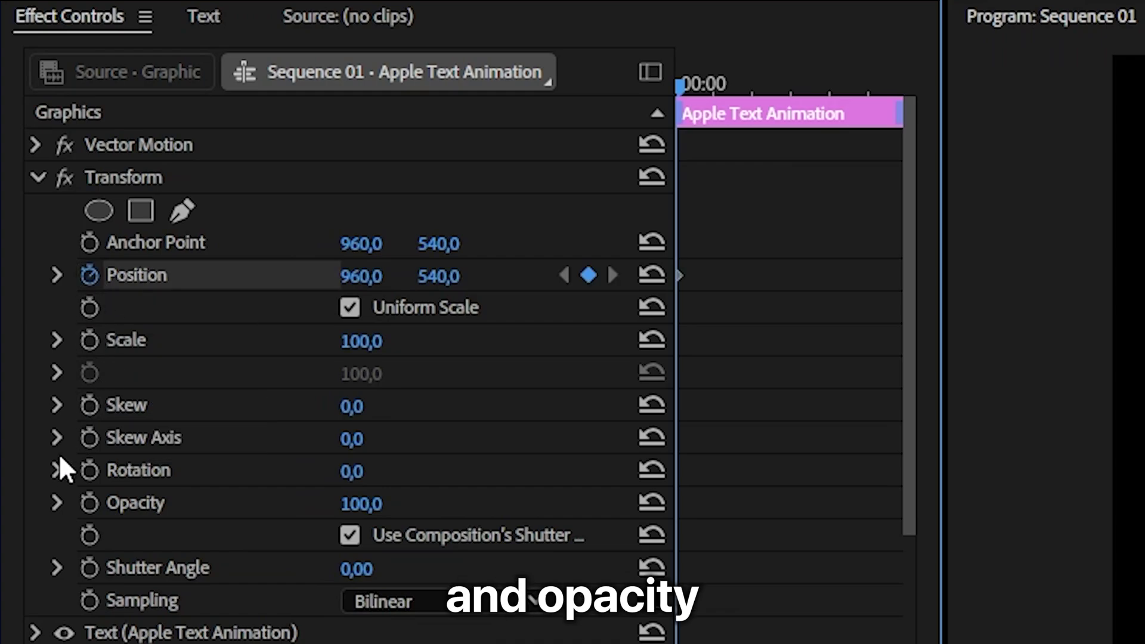
left_click(89, 502)
left_click_drag(593, 255, 594, 256)
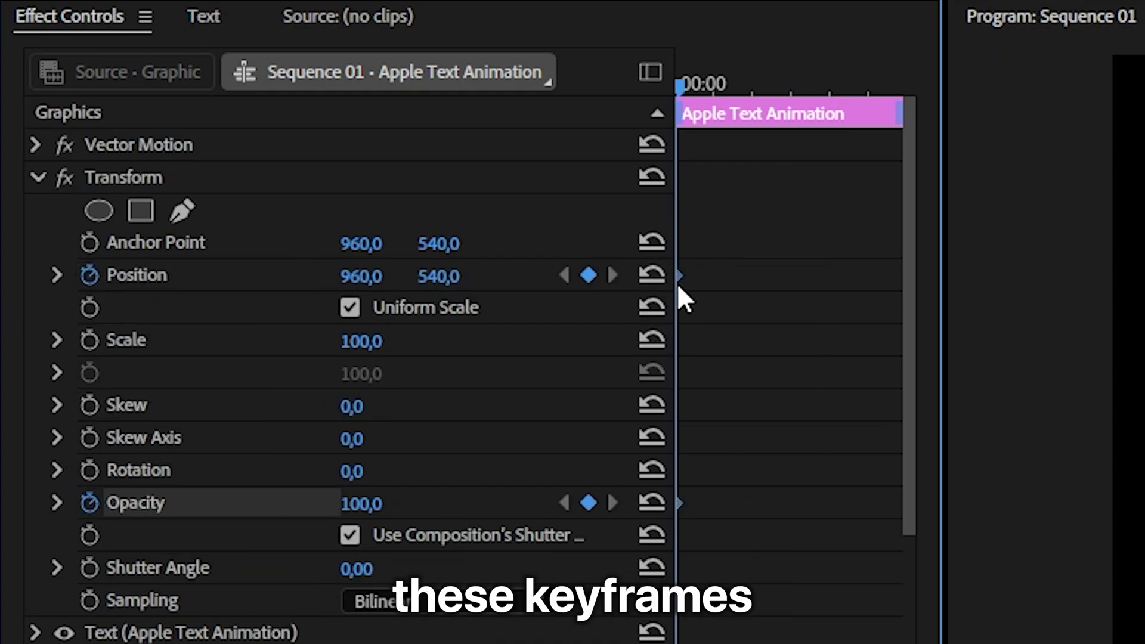
left_click_drag(679, 275, 739, 267)
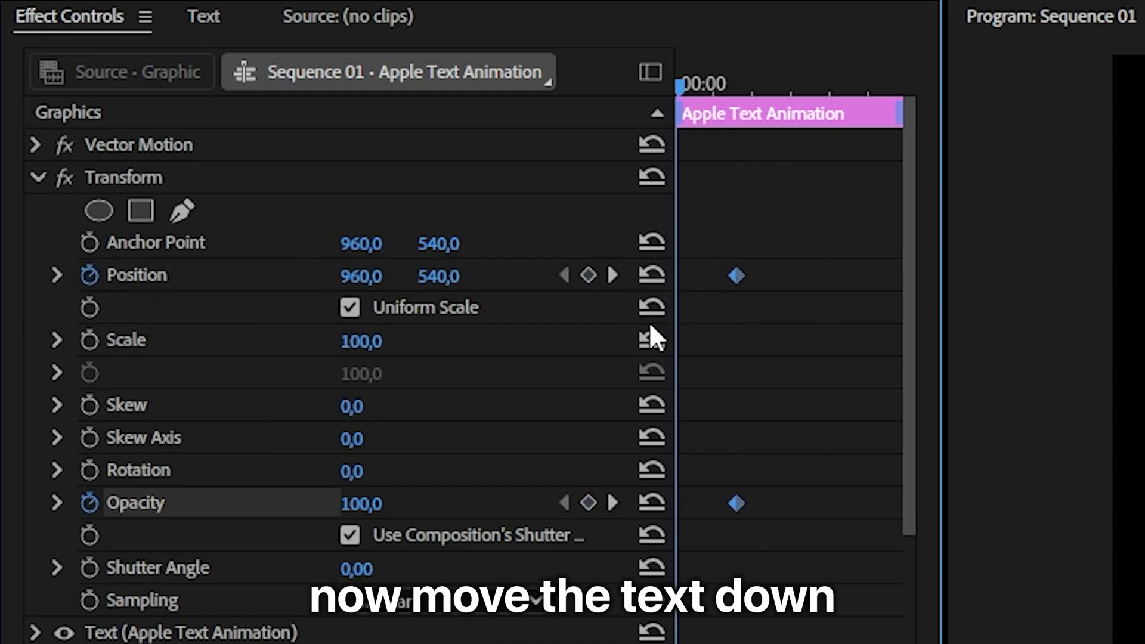
At the clip's first frame, set the Transform vertical position to 660 and the opacity to 0, and preview the fade-in
left_click_drag(454, 286, 484, 286)
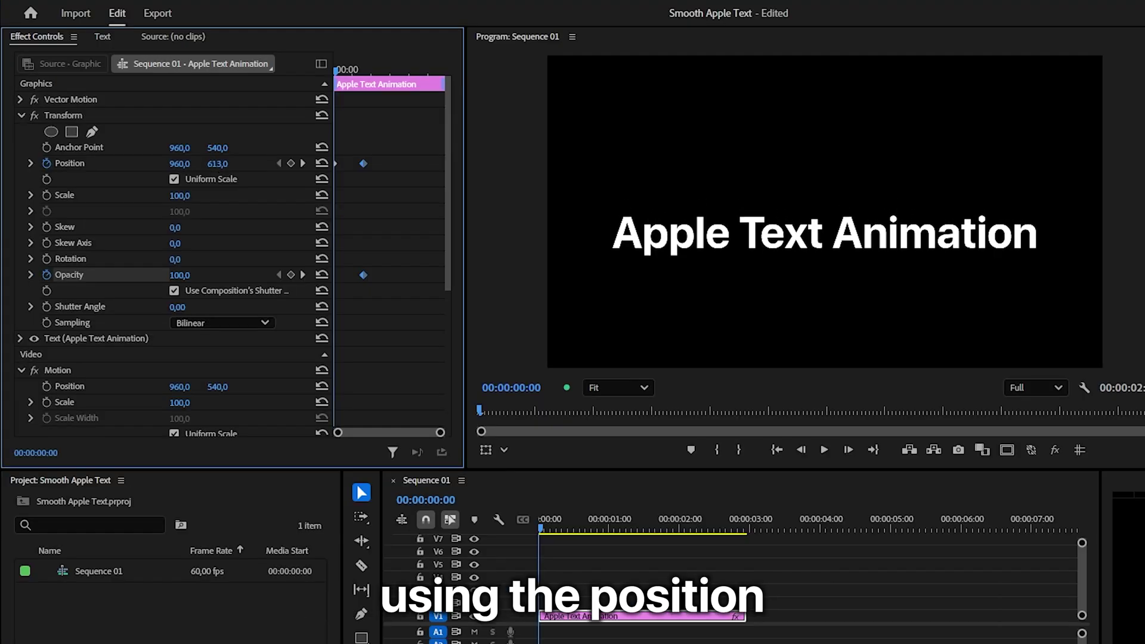
left_click_drag(218, 164, 246, 164)
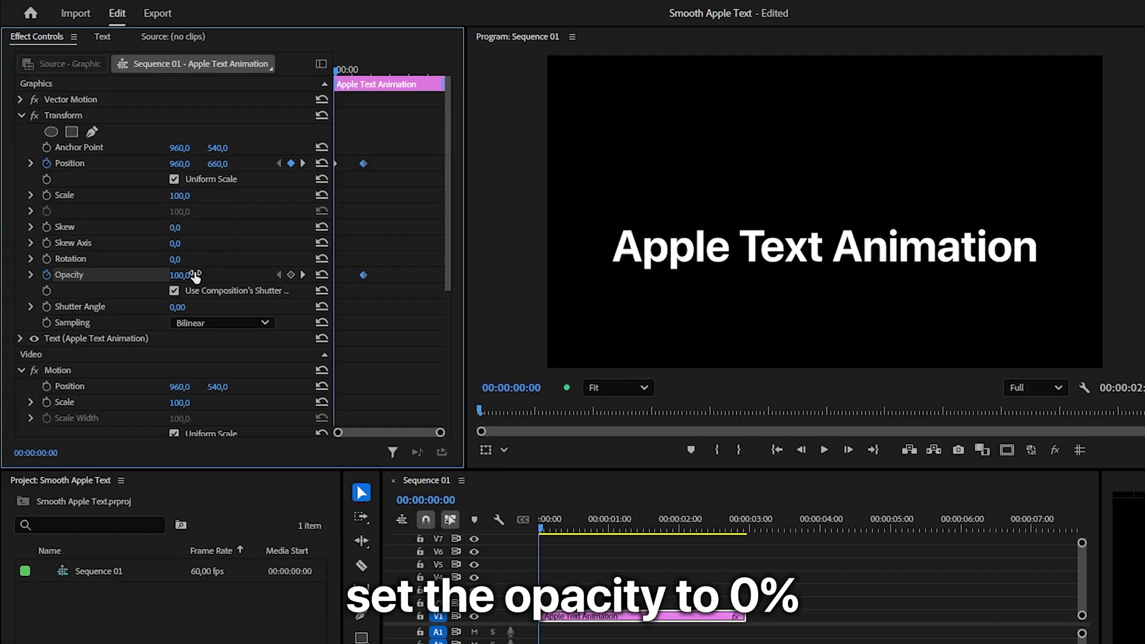
left_click_drag(179, 275, 189, 273)
key("space")
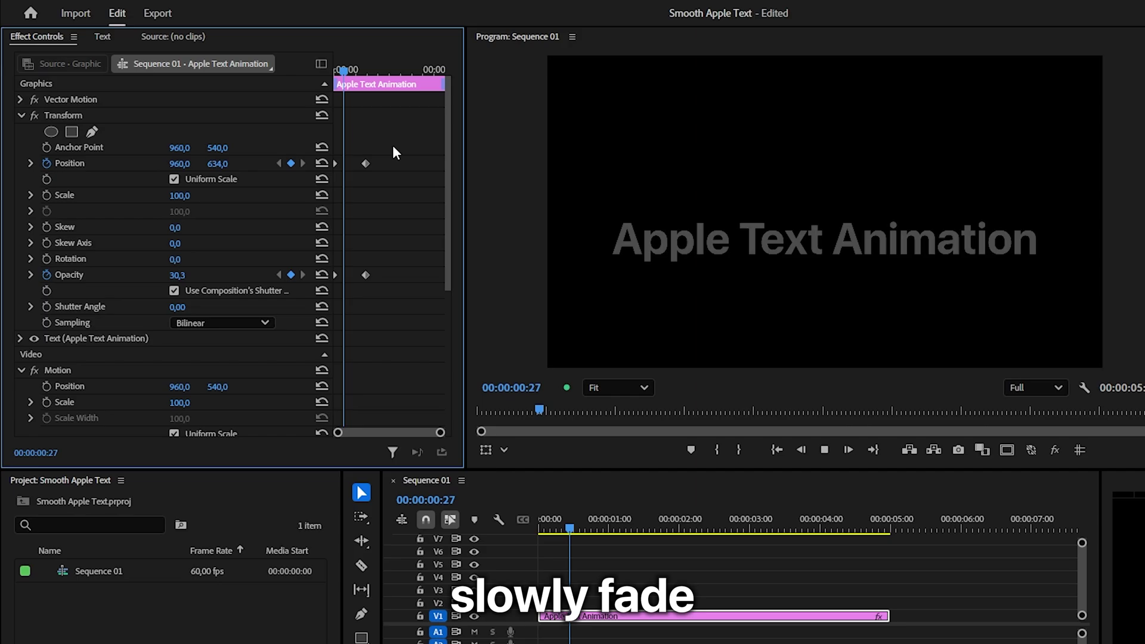
key("space")
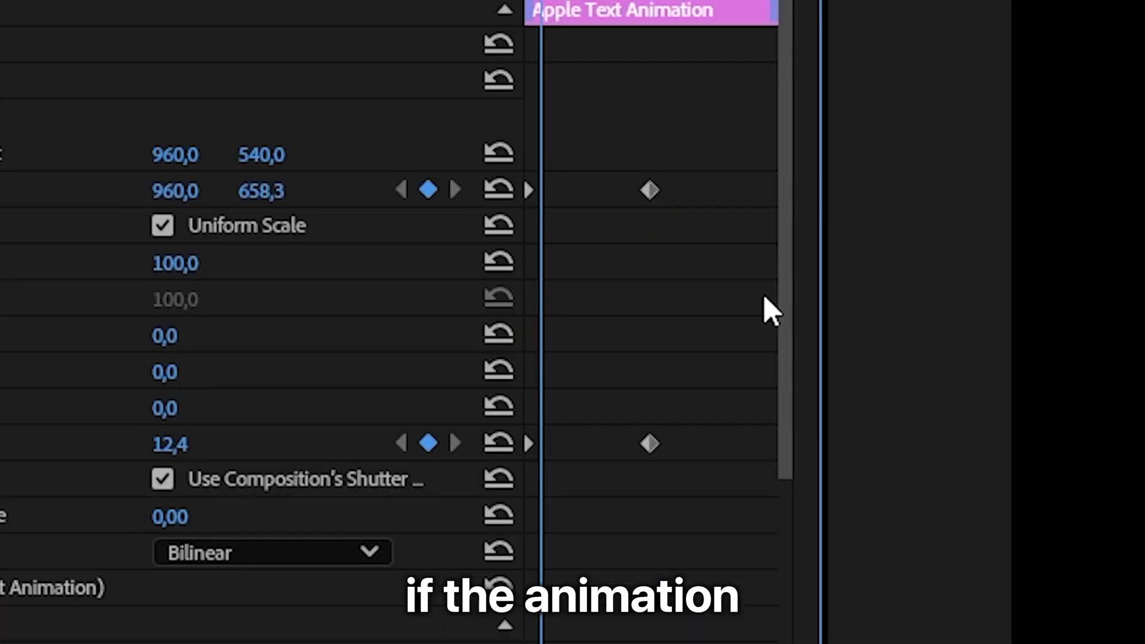
Move the ending Position and Opacity keyframes closer to the clip's start to speed up the animation, and preview it
left_click_drag(703, 117, 639, 510)
left_click_drag(664, 441, 591, 449)
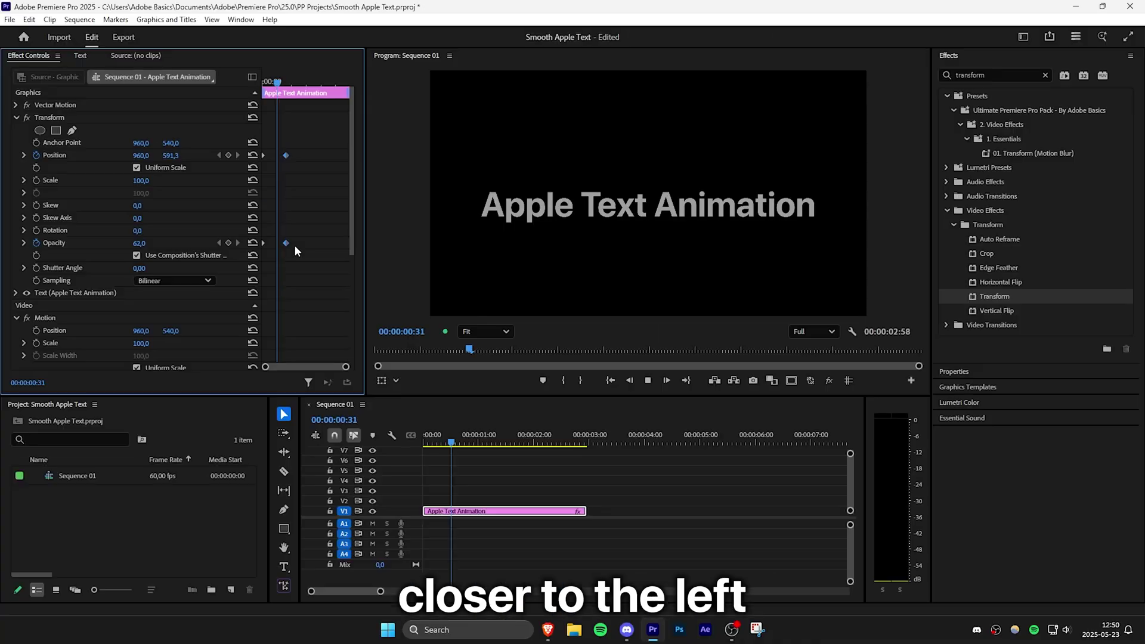
key("space")
key("Home")
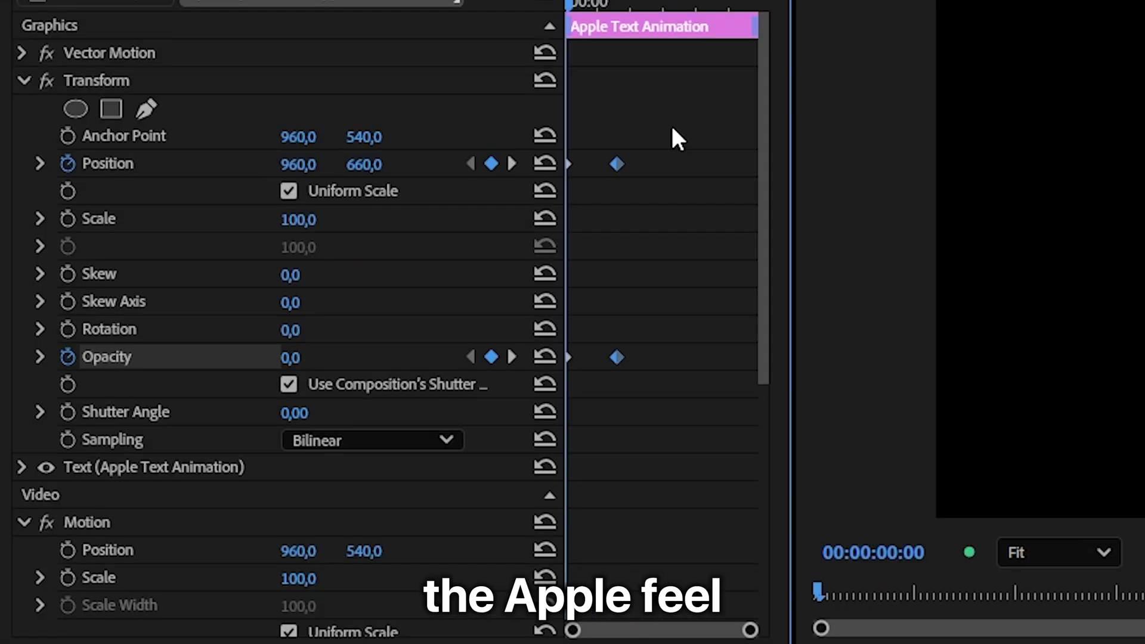
Apply Ease In and Ease Out temporal interpolation to all Position and Opacity keyframes
left_click_drag(667, 122, 536, 397)
right_click(617, 357)
mouse_move(589, 370)
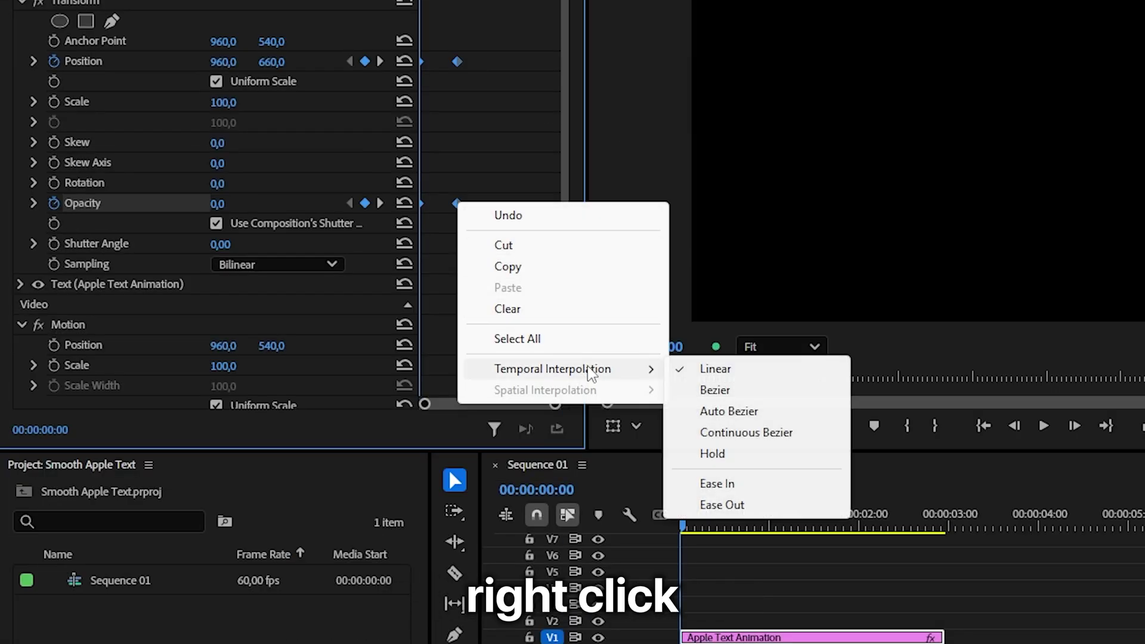
left_click(753, 479)
right_click(455, 62)
mouse_move(590, 227)
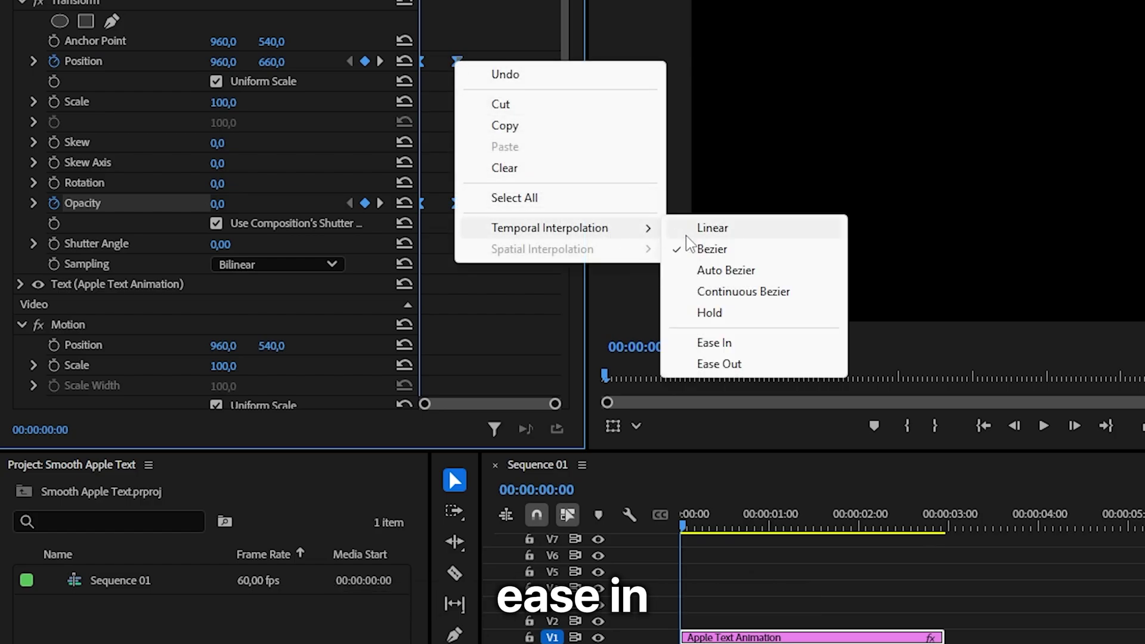
left_click(743, 371)
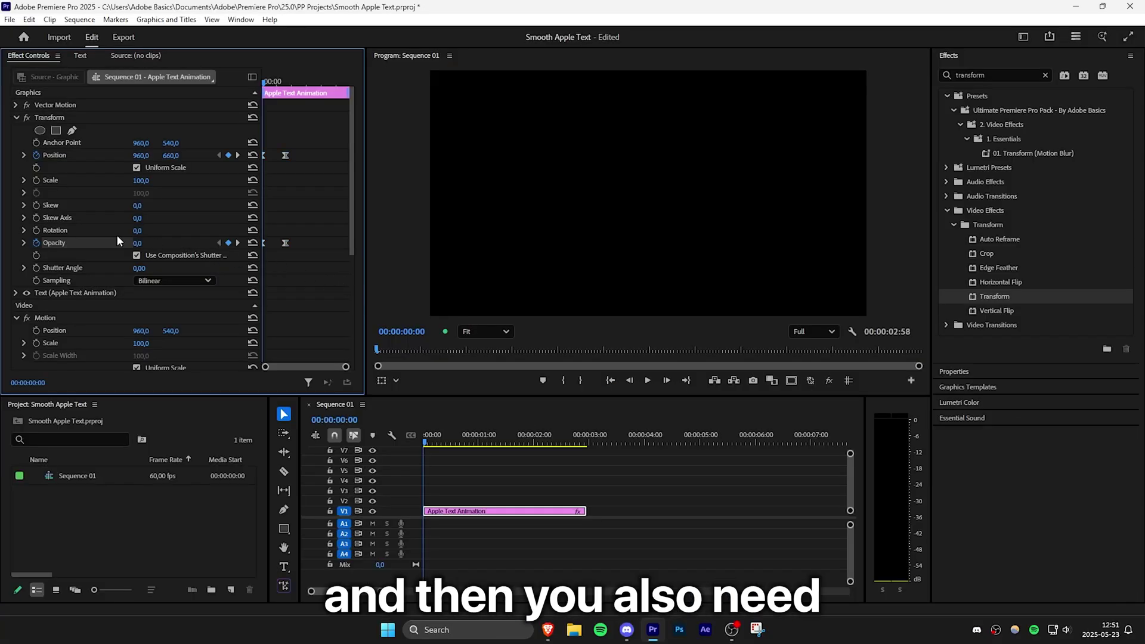
Expand the Opacity and Position graphs and pull each ending keyframe's velocity handle toward the start for a fast start and gradual slowdown
key("space")
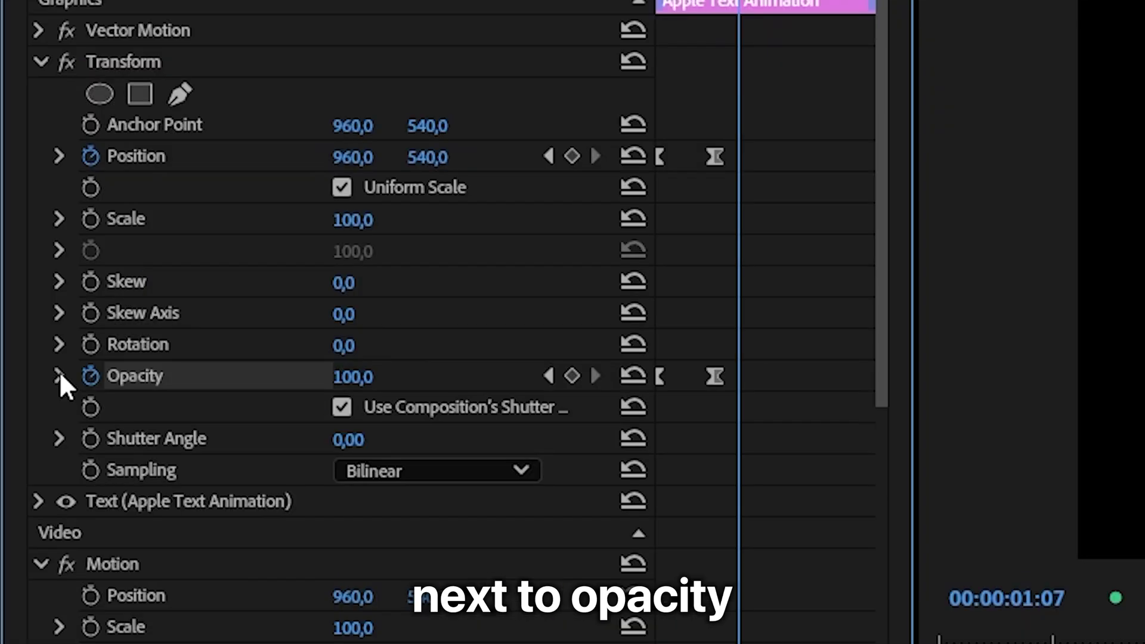
left_click(59, 376)
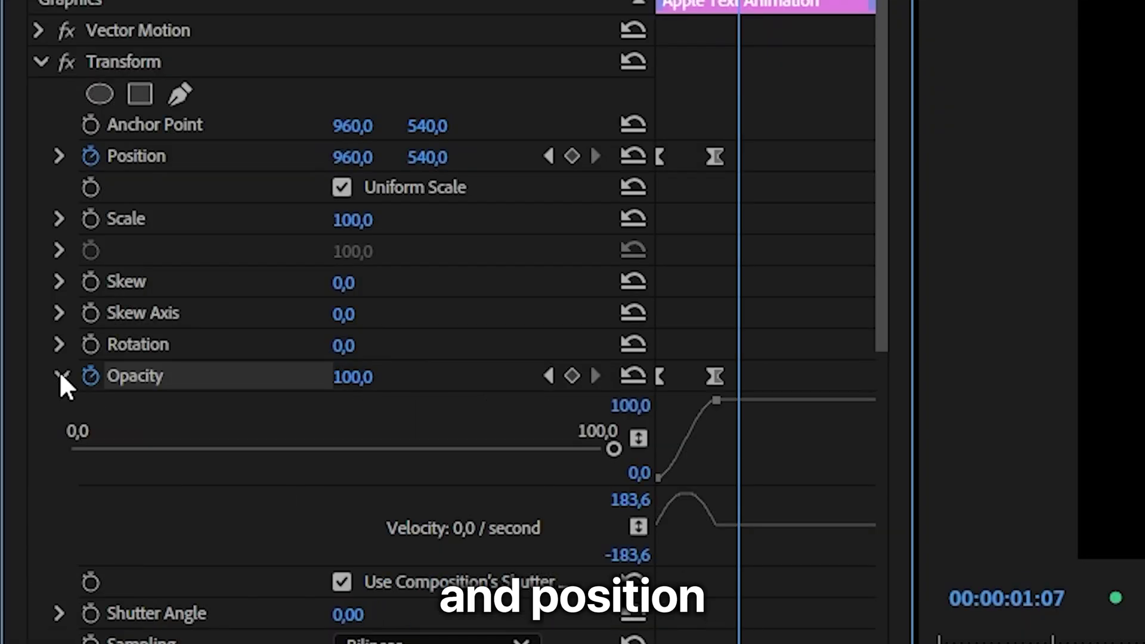
left_click(59, 156)
left_click(715, 426)
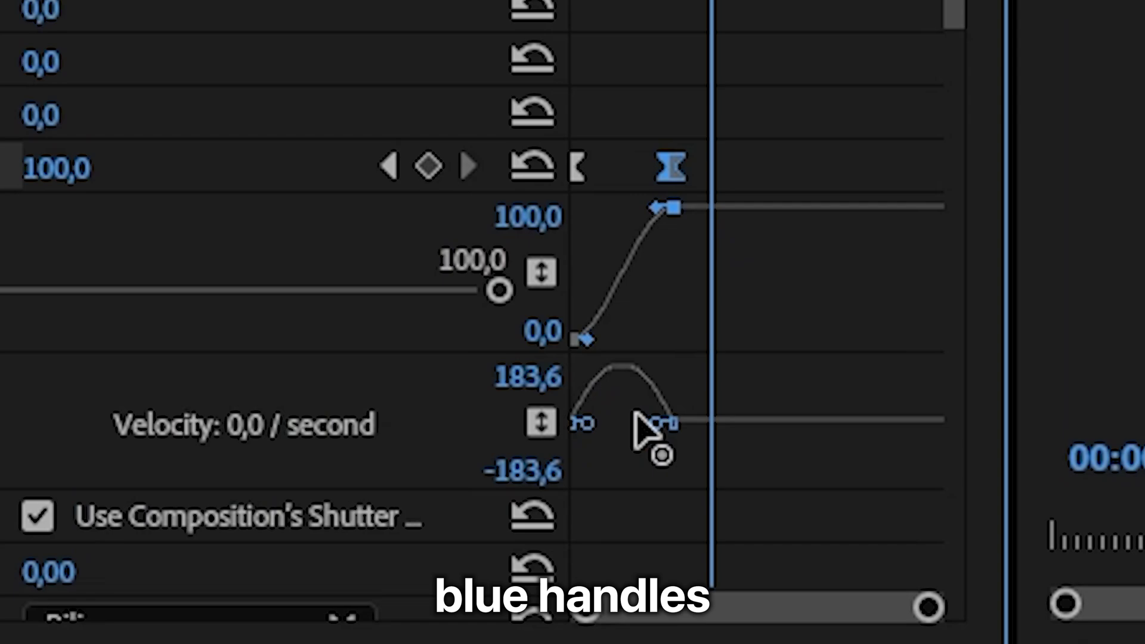
left_click_drag(655, 422, 622, 426)
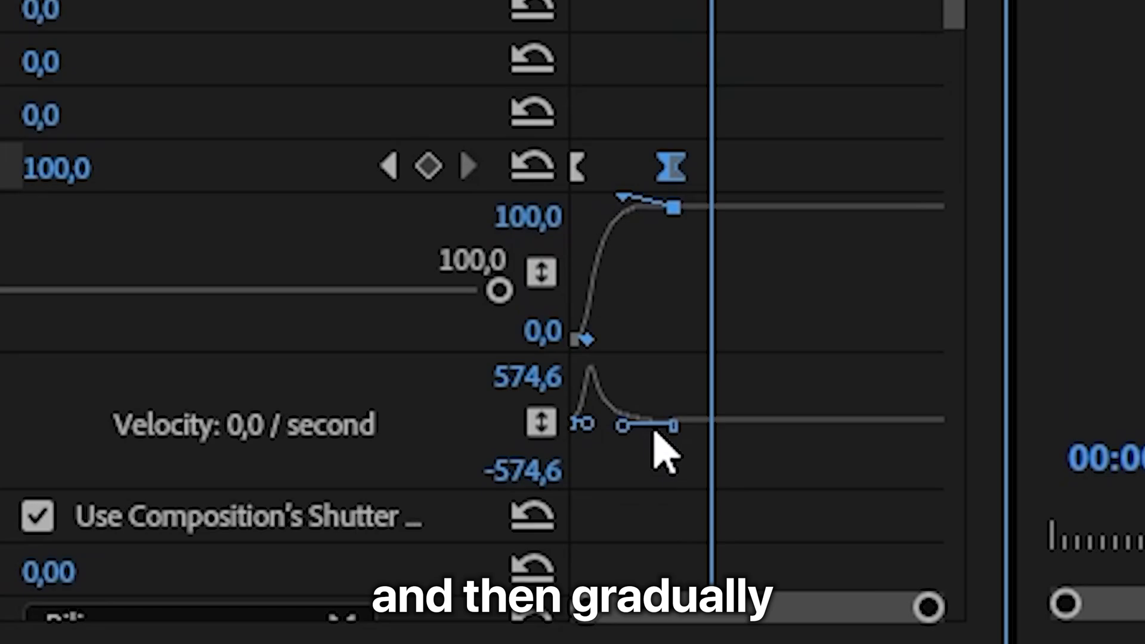
left_click_drag(654, 434, 615, 423)
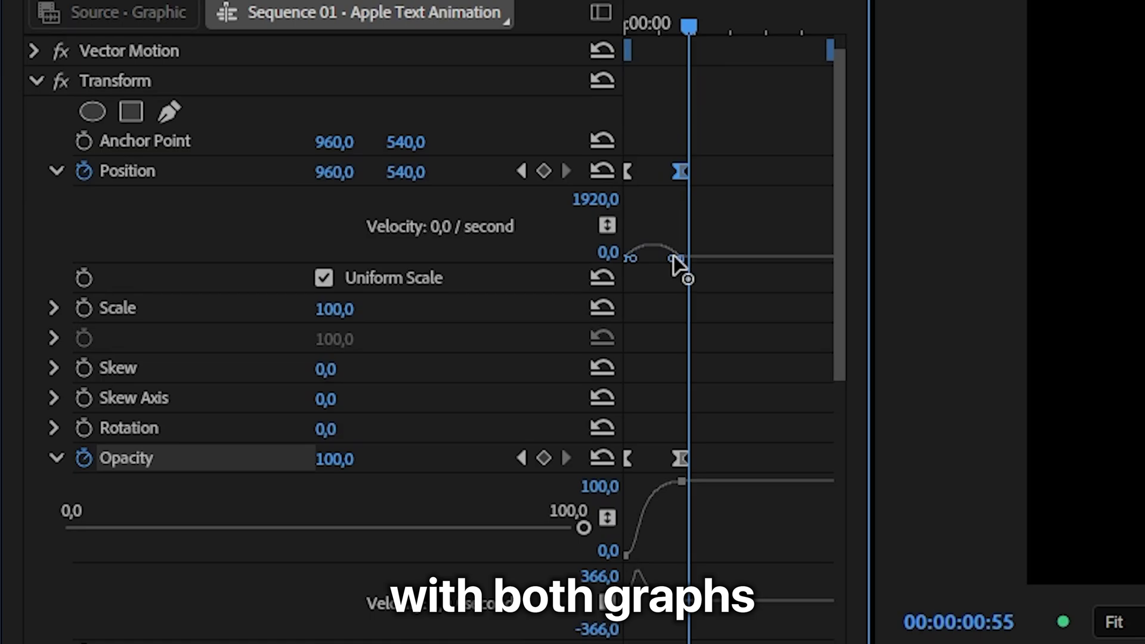
left_click_drag(672, 258, 648, 269)
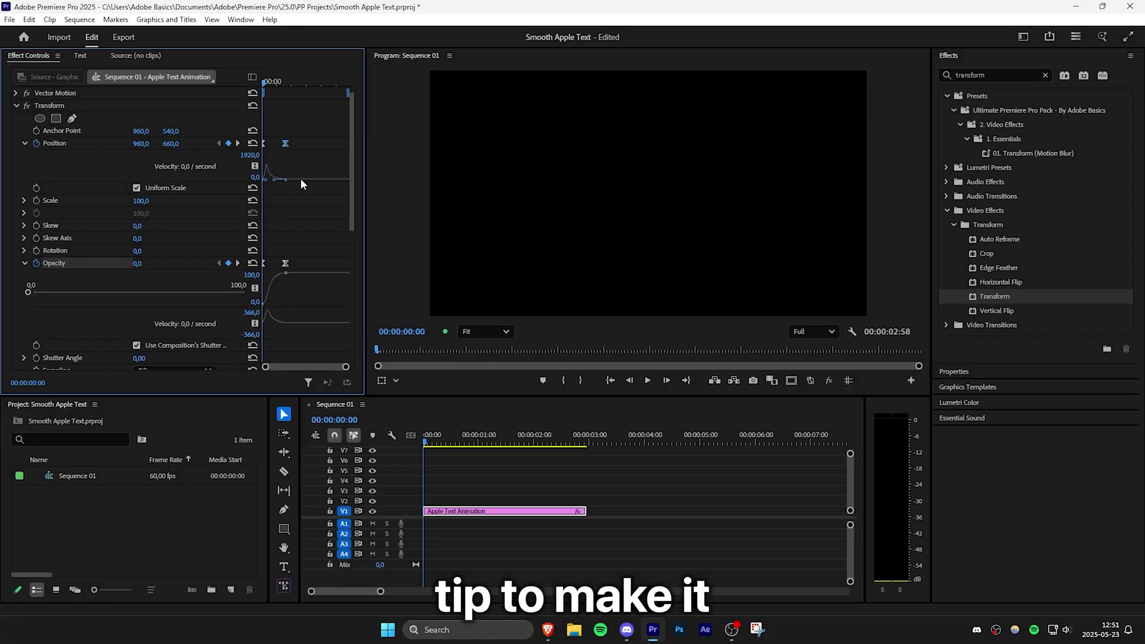
key("space")
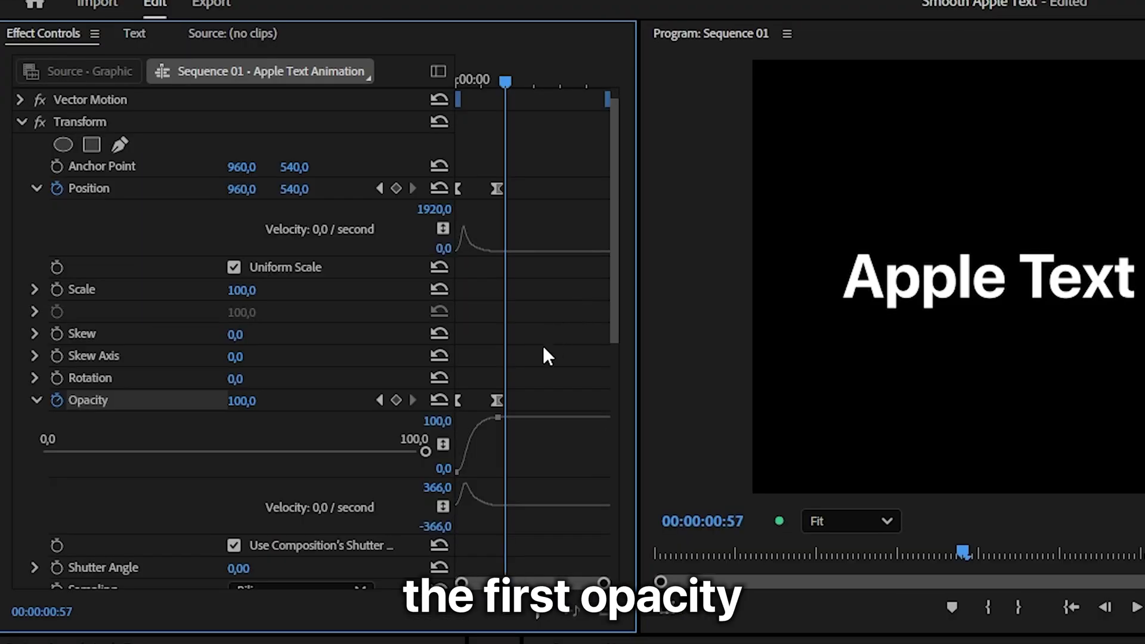
Move the first Opacity keyframe slightly after the first Position keyframe and preview the animation from the clip's start
left_click(263, 263)
left_click_drag(459, 400, 466, 397)
left_click(465, 78)
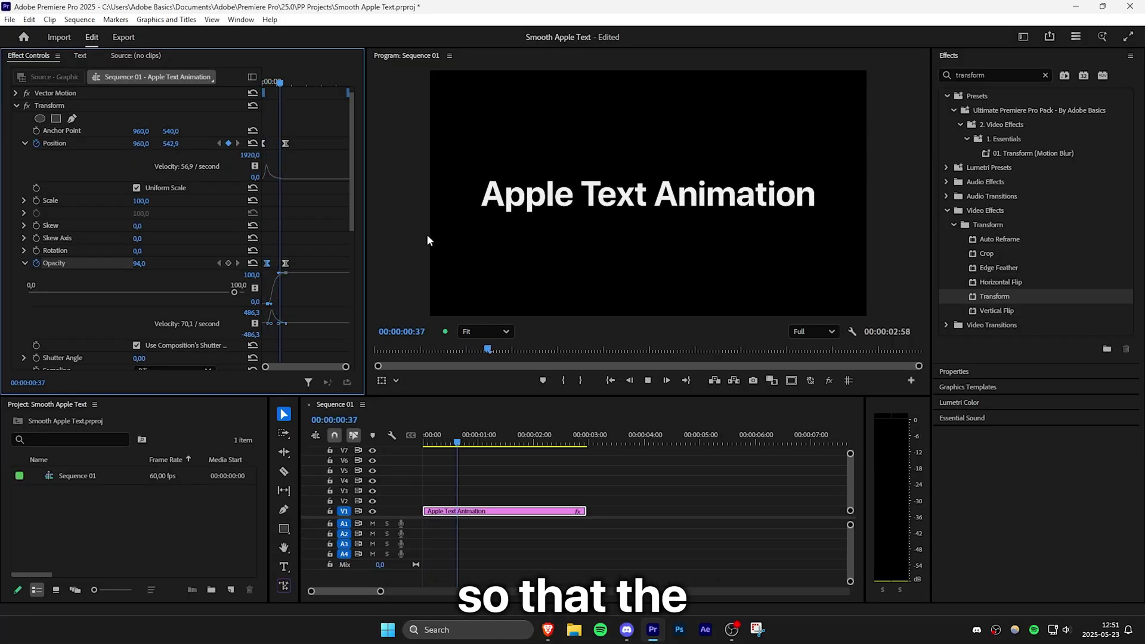
key("space")
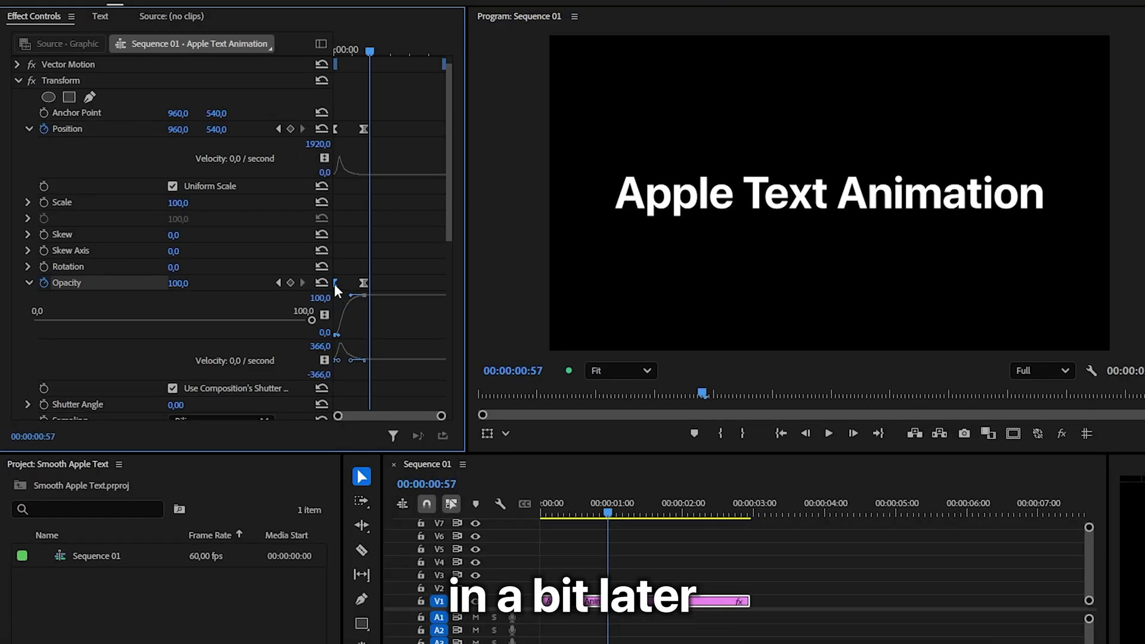
left_click_drag(334, 284, 338, 282)
left_click_drag(367, 52, 263, 71)
key("space")
key("space")
left_click(396, 198)
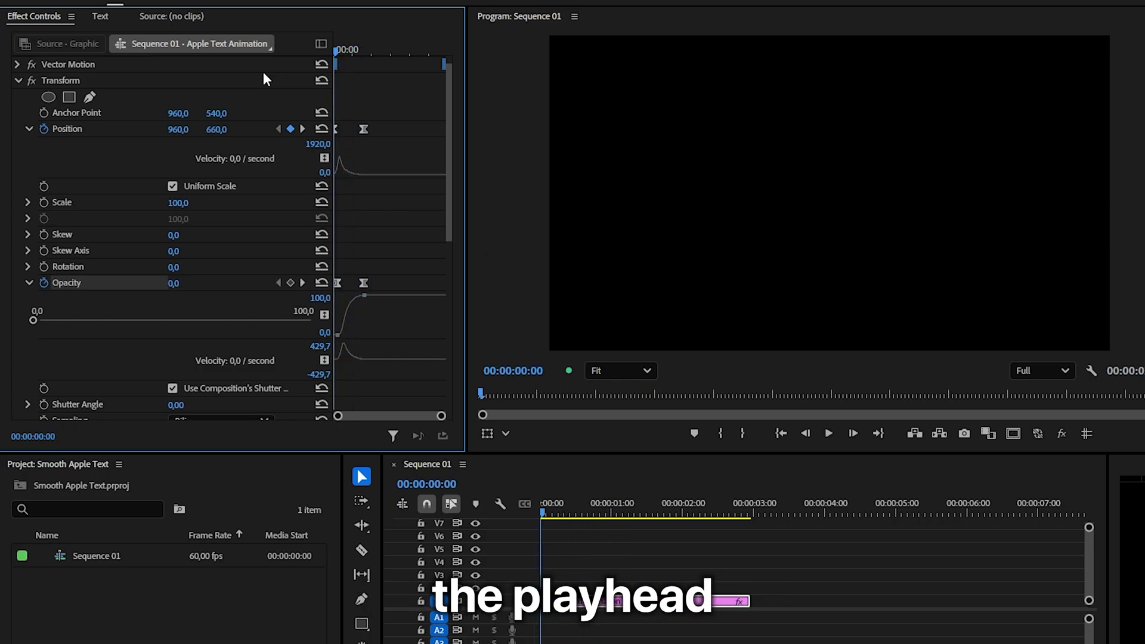
key("space")
key("space")
key("Home")
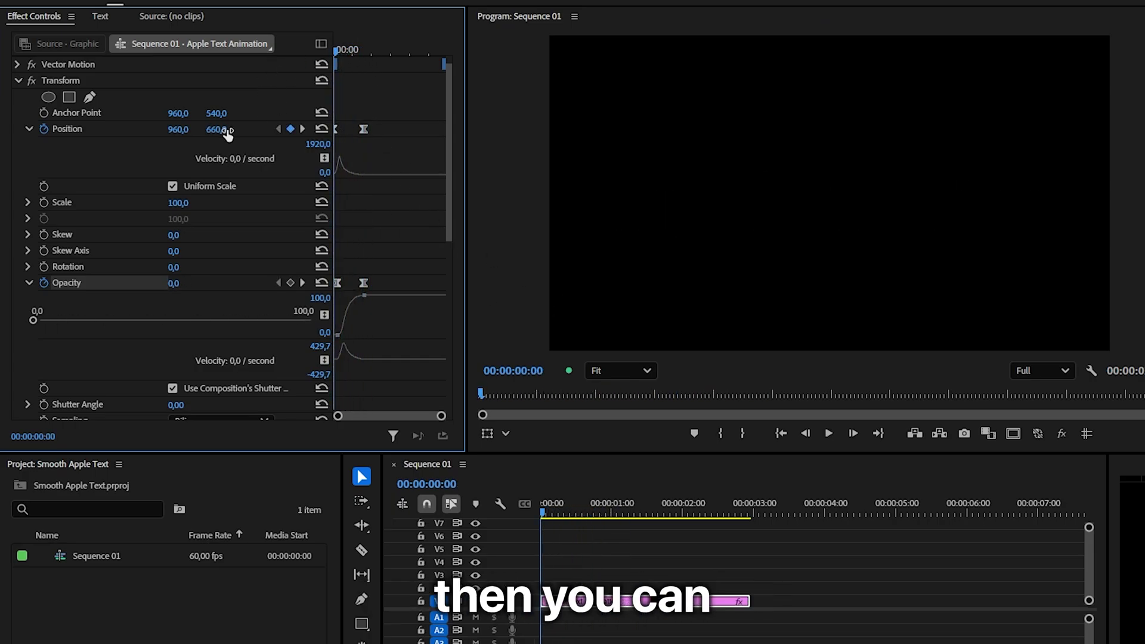
Replay the animation from the start and set the Transform effect's Shutter Angle to 360
key("space")
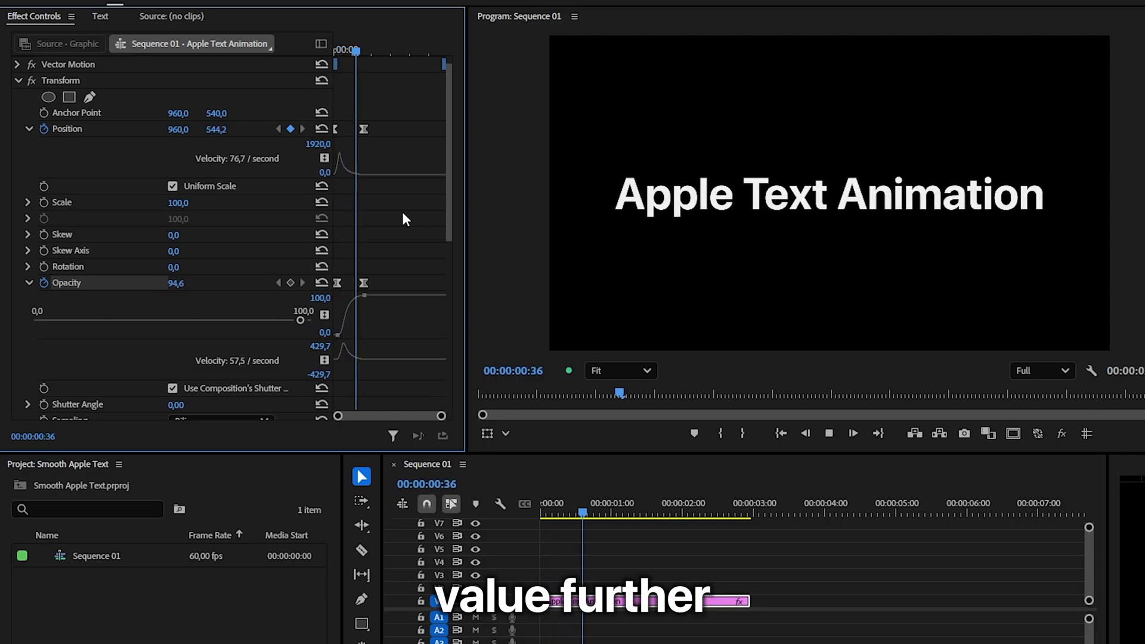
key("space")
key("Home")
key("space")
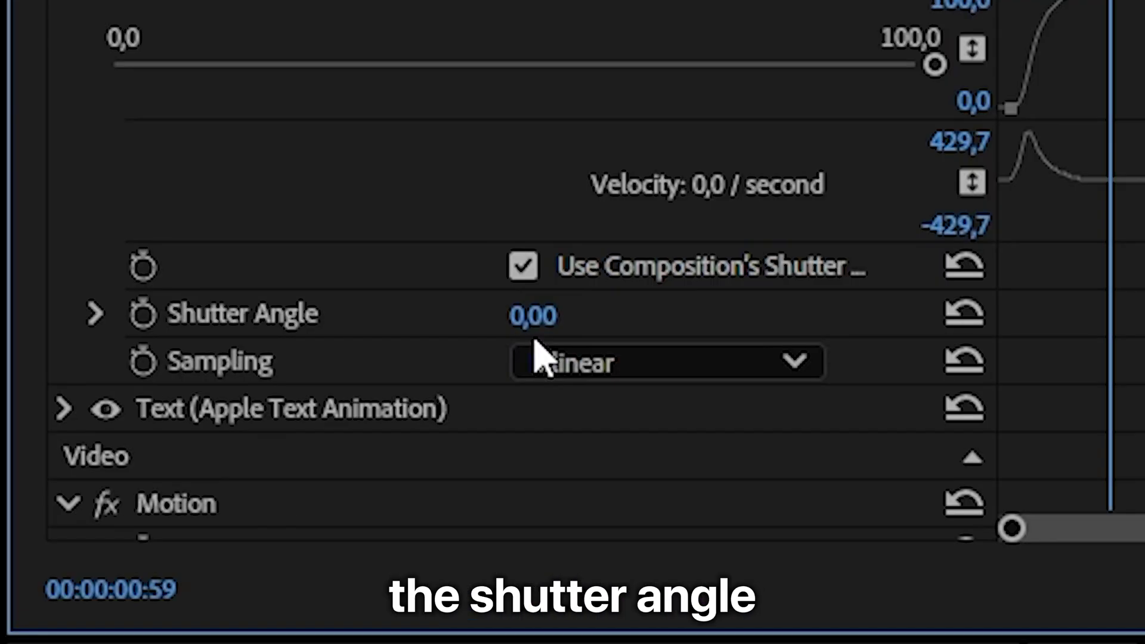
left_click_drag(177, 342, 263, 283)
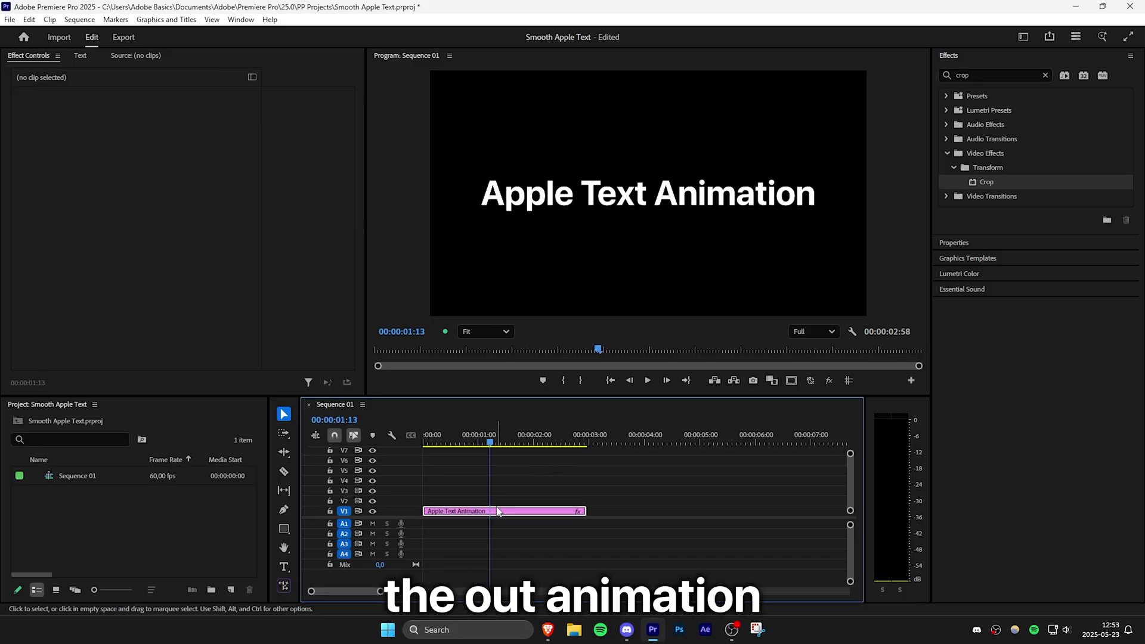
Add Position and Opacity keyframes to the text clip at 00:00:01:47 for the start of the out animation
left_click(498, 511)
left_click_drag(296, 78, 315, 76)
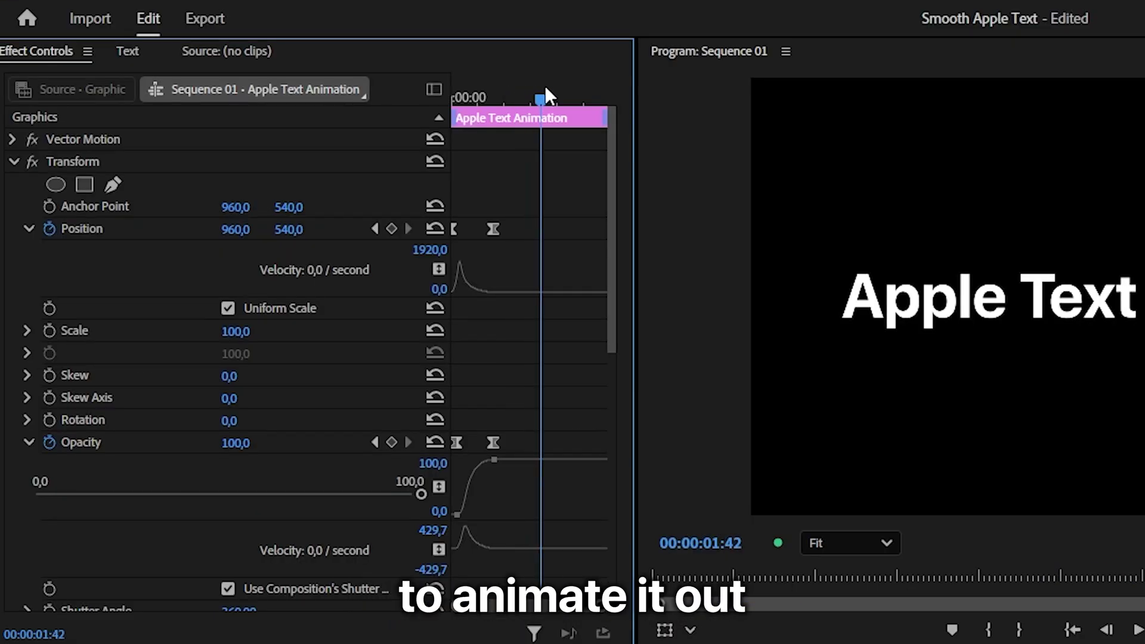
left_click_drag(545, 89, 549, 90)
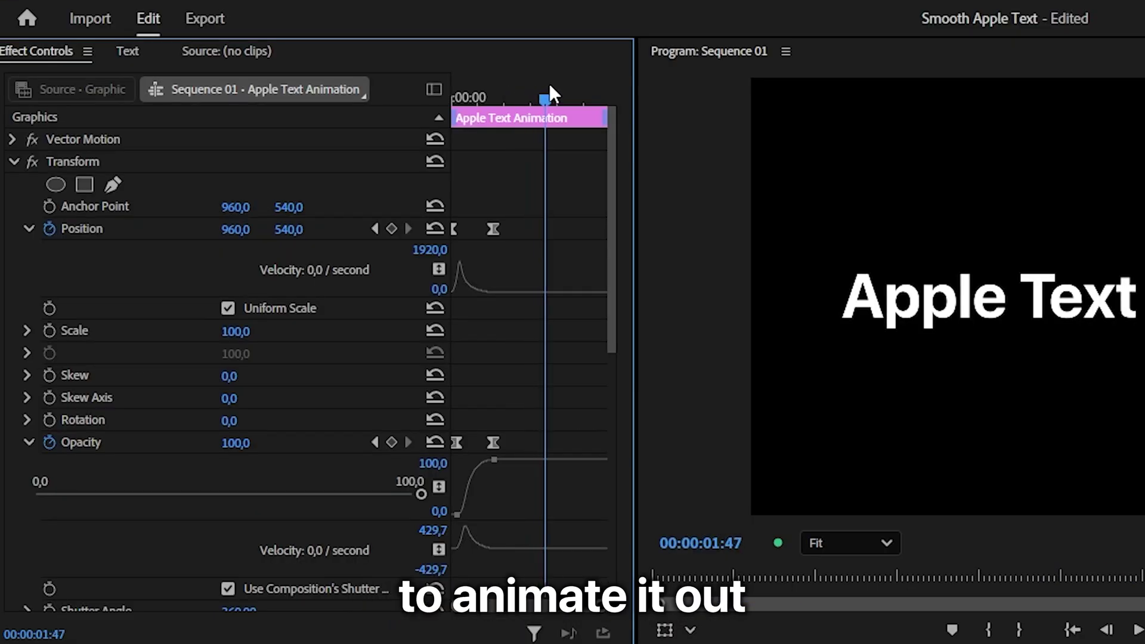
left_click(396, 223)
left_click(390, 446)
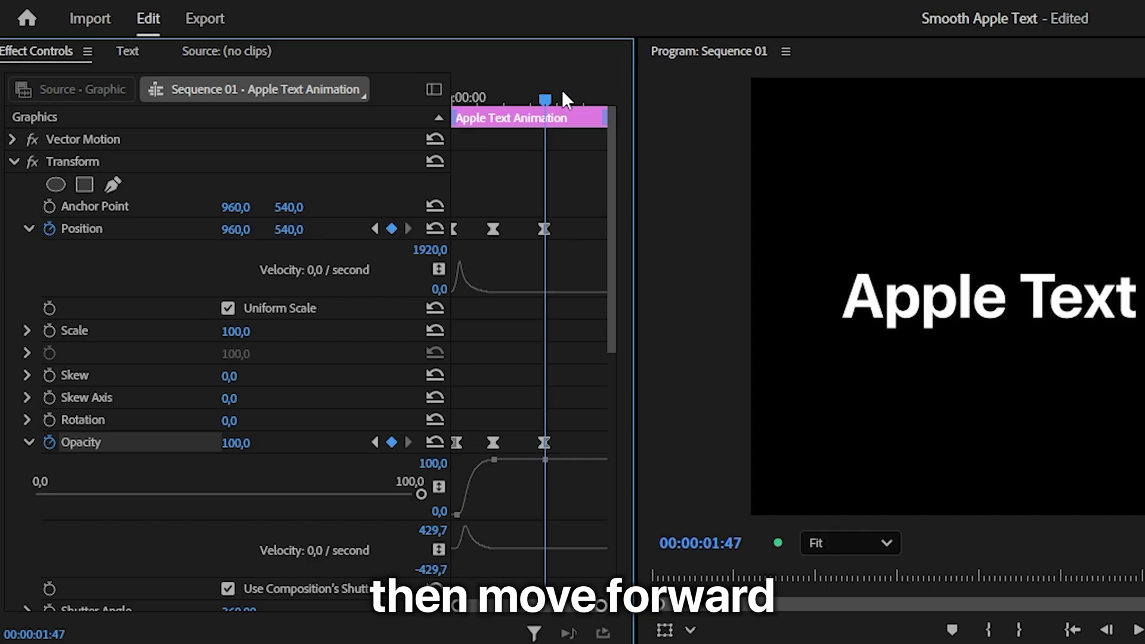
At 00:00:02:23, set the Transform vertical position to 396 and the opacity to 0
left_click_drag(545, 94, 577, 102)
left_click_drag(289, 230, 210, 229)
left_click_drag(167, 164, 161, 163)
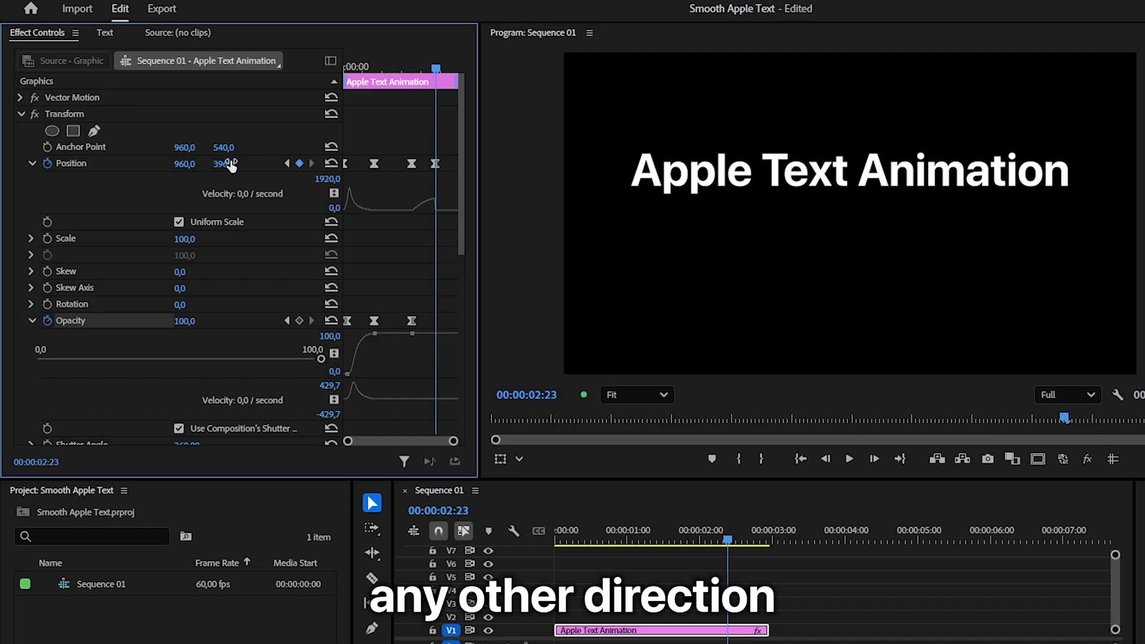
left_click_drag(206, 323, 147, 323)
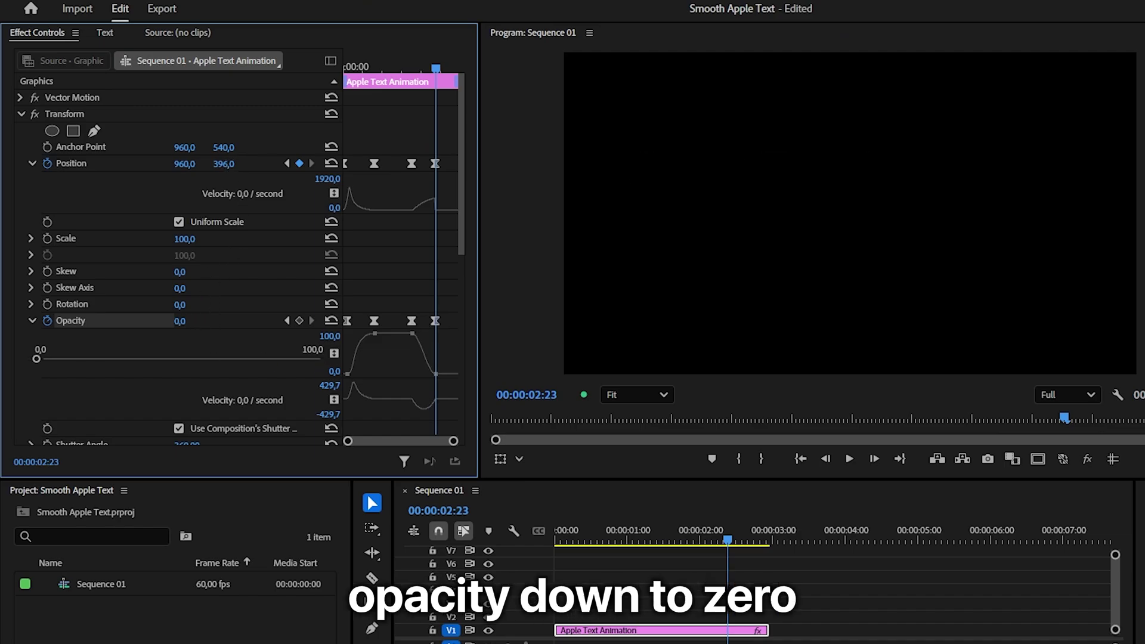
Apply Ease In and Ease Out temporal interpolation to the out animation's Position and Opacity keyframes
left_click_drag(400, 321, 401, 323)
right_click(435, 168)
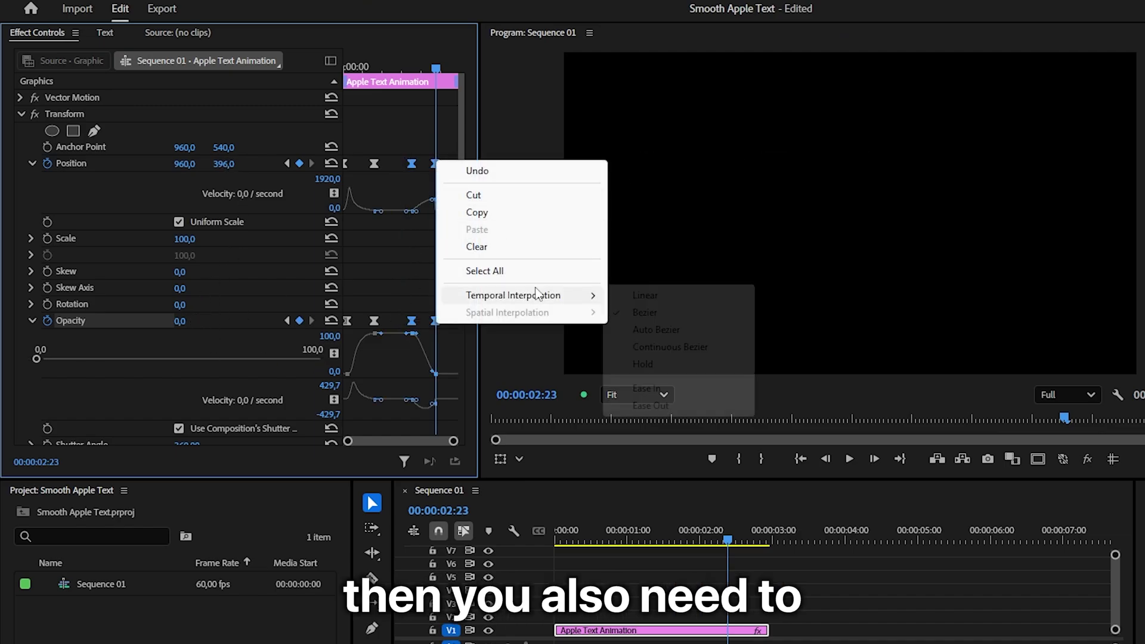
mouse_move(537, 304)
left_click(649, 388)
right_click(435, 168)
left_click(656, 418)
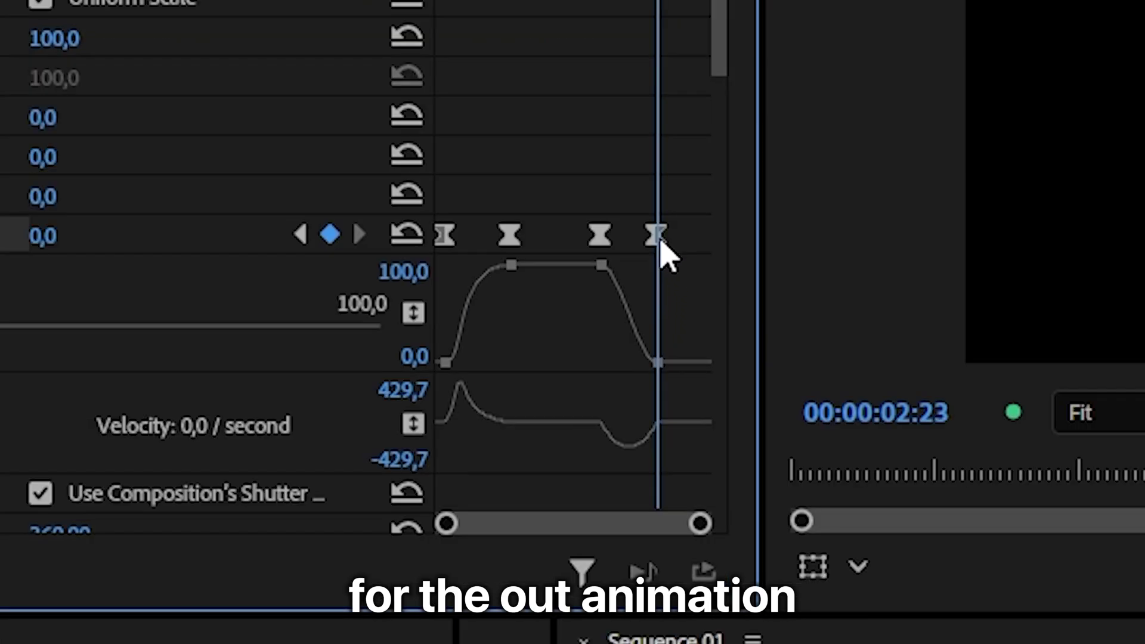
Shape the out animation's Opacity and Position velocity graphs so both start fast and ease gradually into their final keyframes
left_click_drag(650, 426, 633, 427)
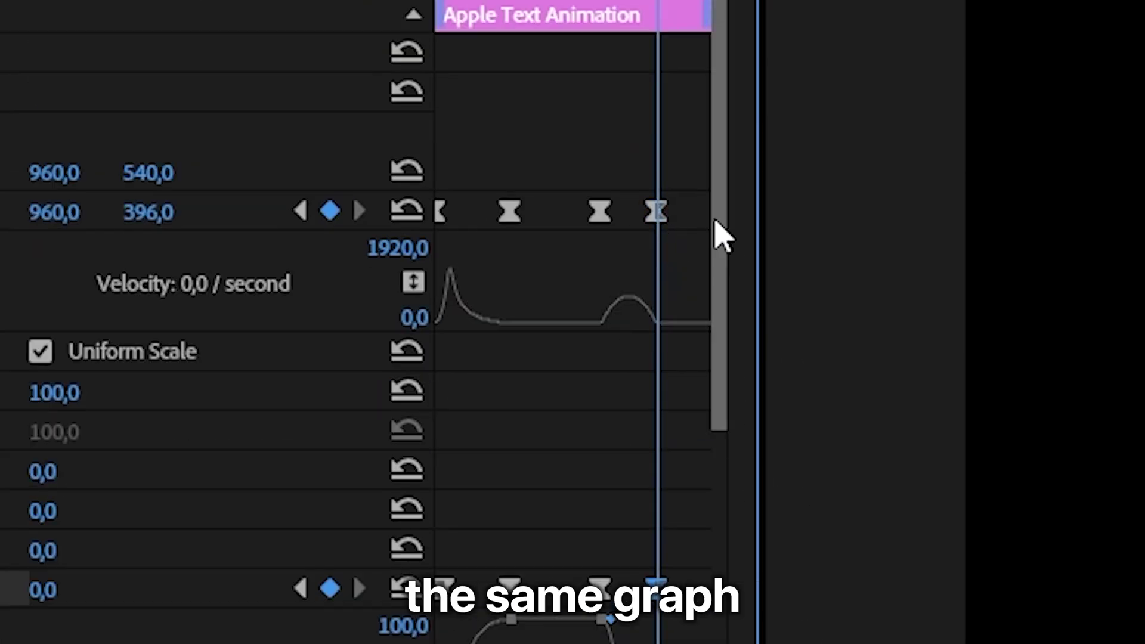
left_click(654, 214)
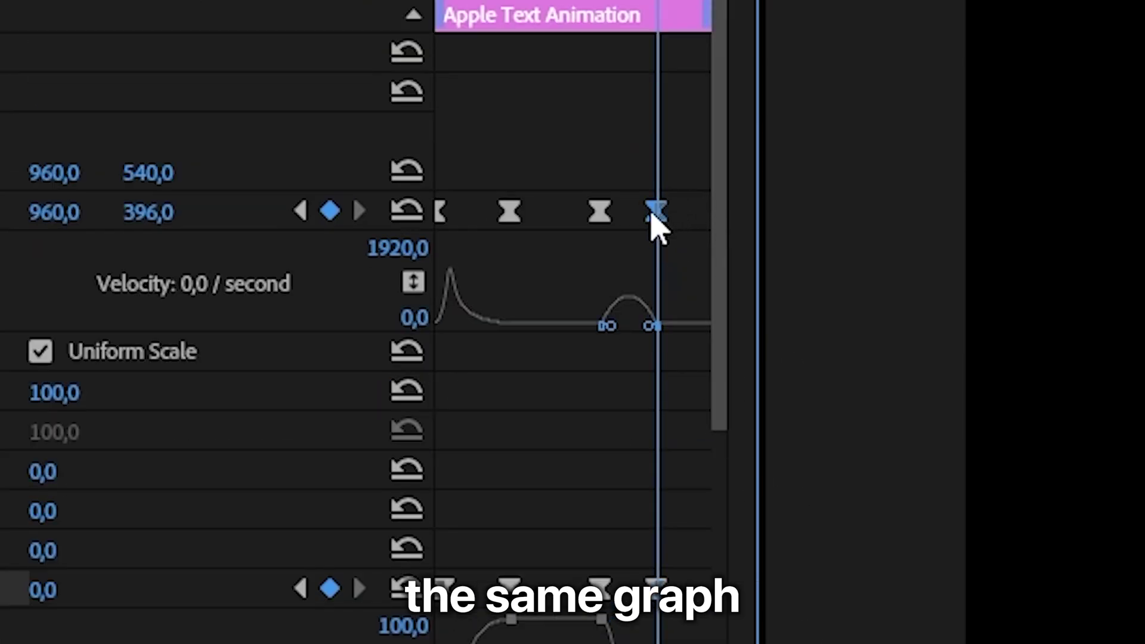
left_click_drag(645, 327, 629, 335)
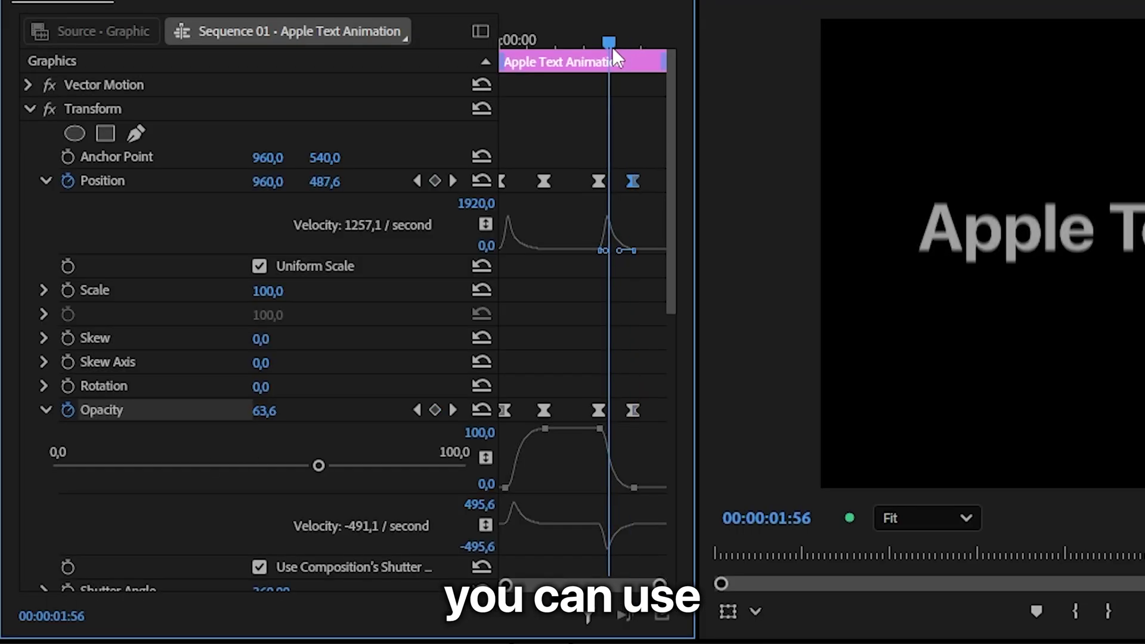
Move the last Opacity keyframe slightly earlier than the last Position keyframe and play back the out animation
left_click_drag(612, 47, 597, 43)
left_click(634, 412)
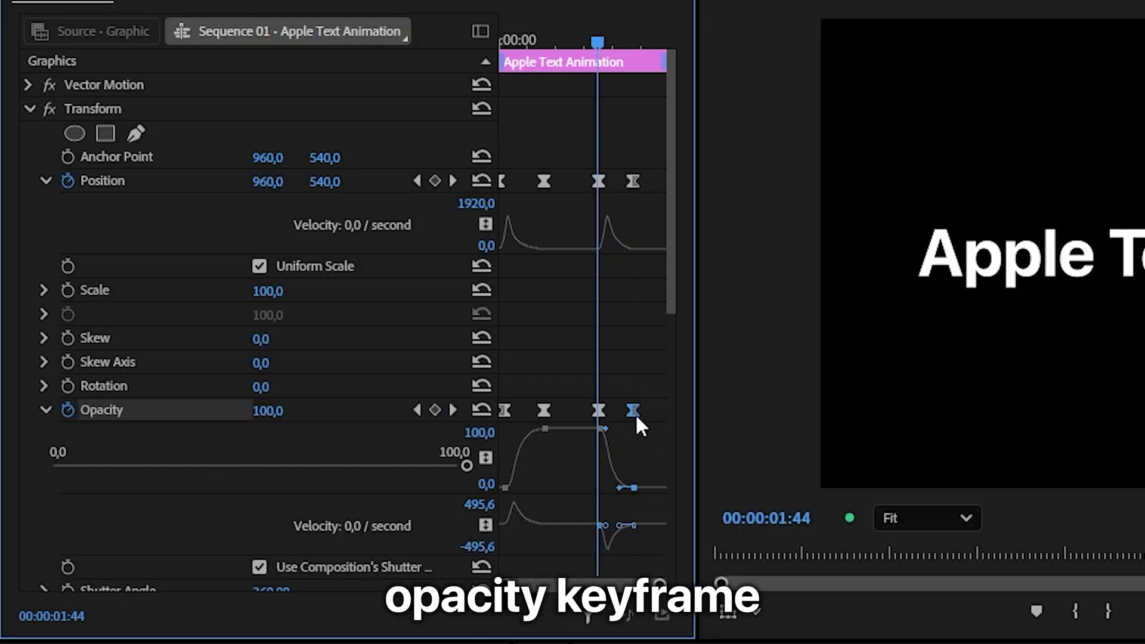
left_click_drag(635, 414, 625, 413)
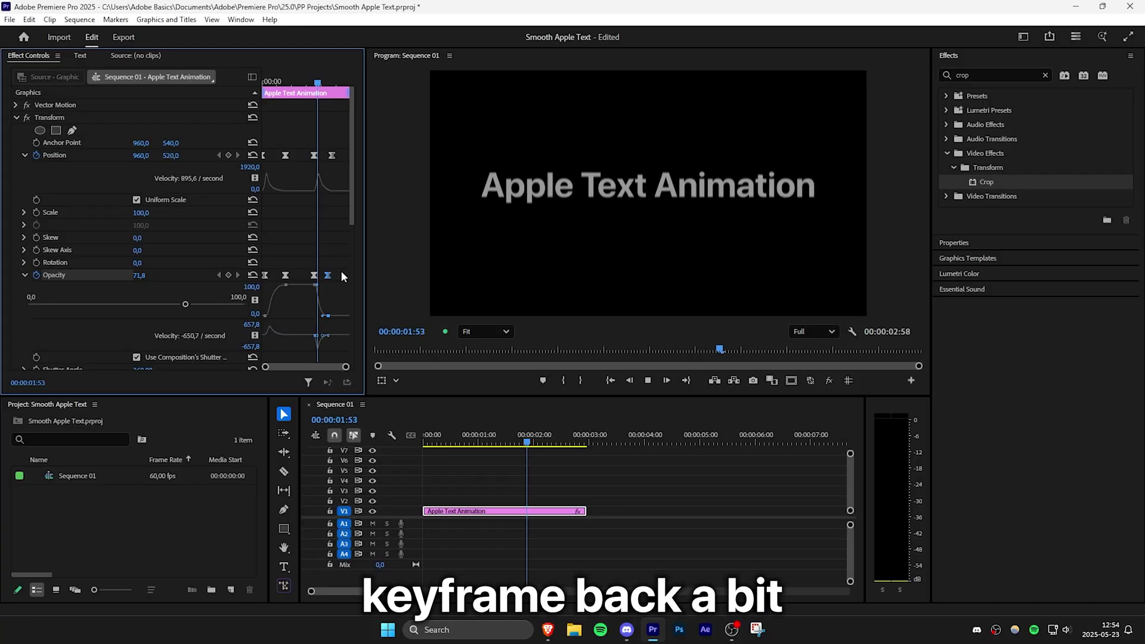
key("space")
key("space")
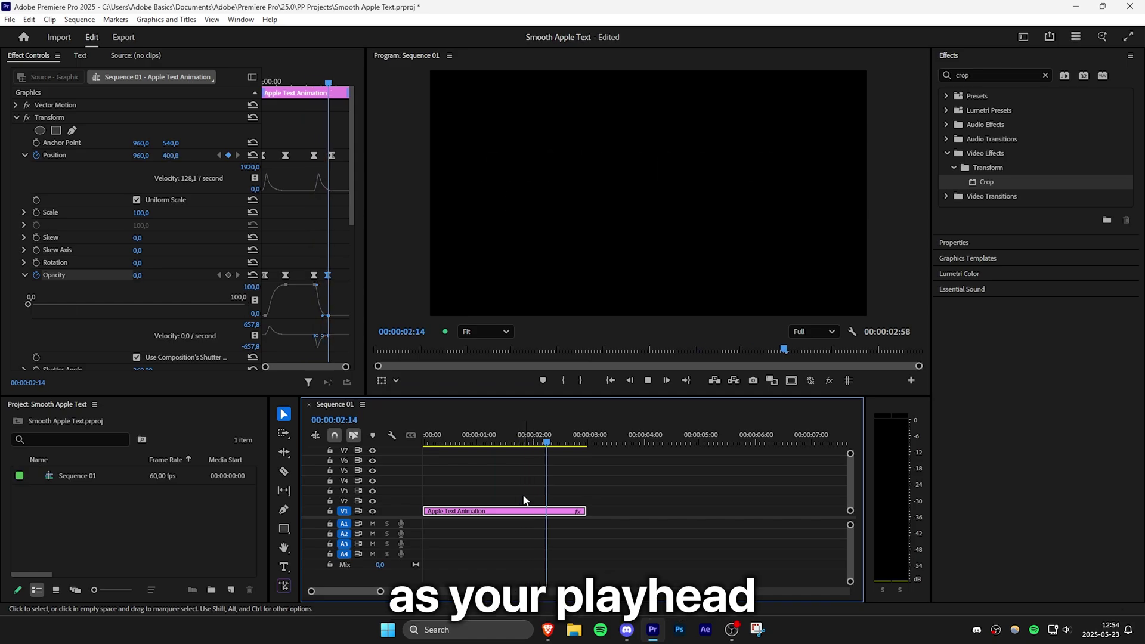
At 00:00:02:23, increase the final keyframe's vertical position value to shorten the text's upward travel
left_click(327, 76)
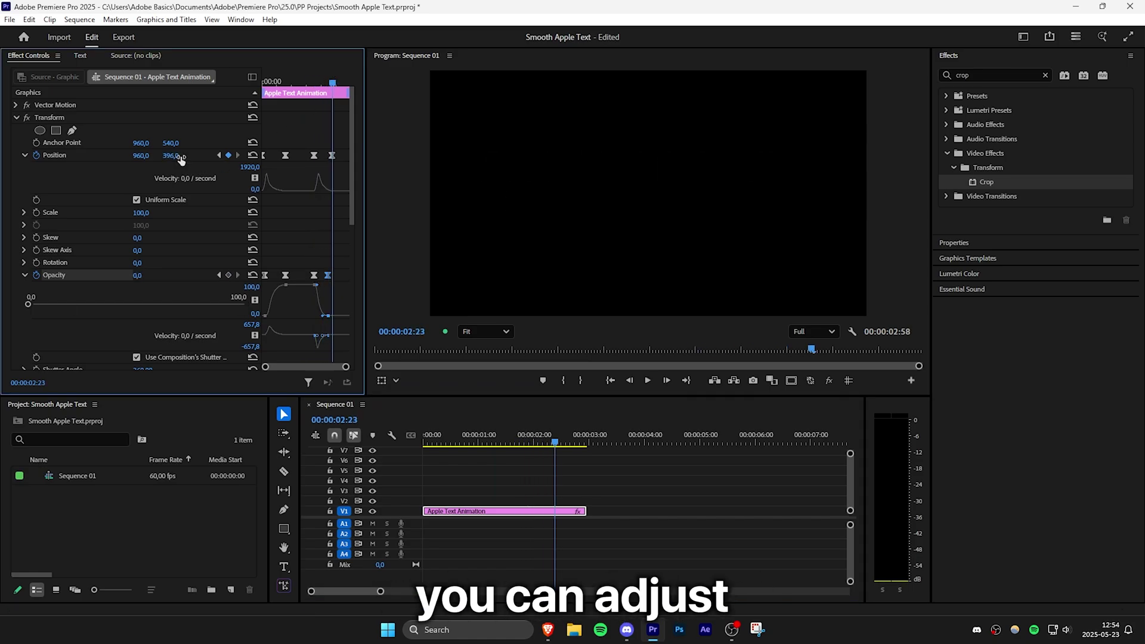
left_click_drag(178, 155, 203, 155)
At 00:00:00:48, crop the text clip to the word "Apple" with Left at 10,2 % and Right at 66,3 %
left_click(308, 79)
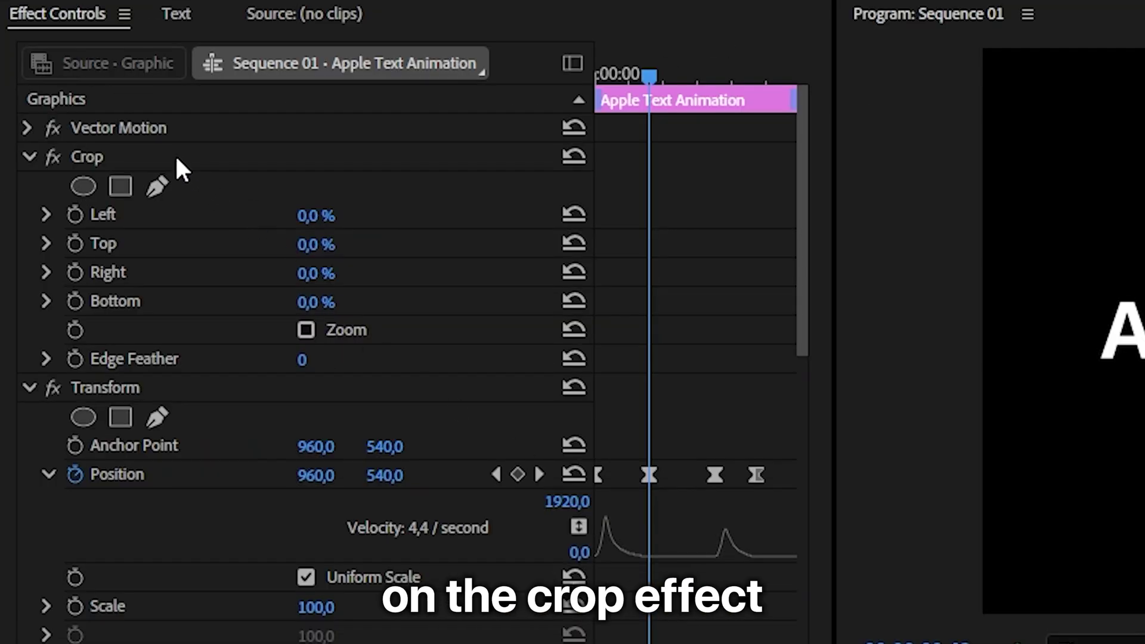
left_click(173, 157)
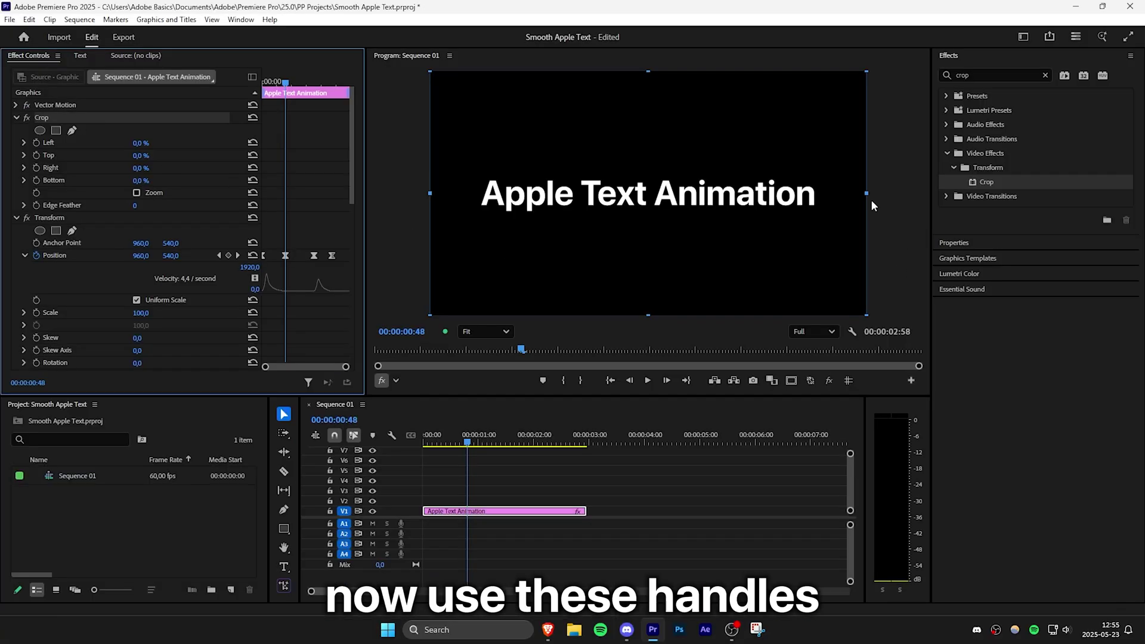
left_click_drag(867, 201, 579, 219)
left_click_drag(440, 211, 476, 211)
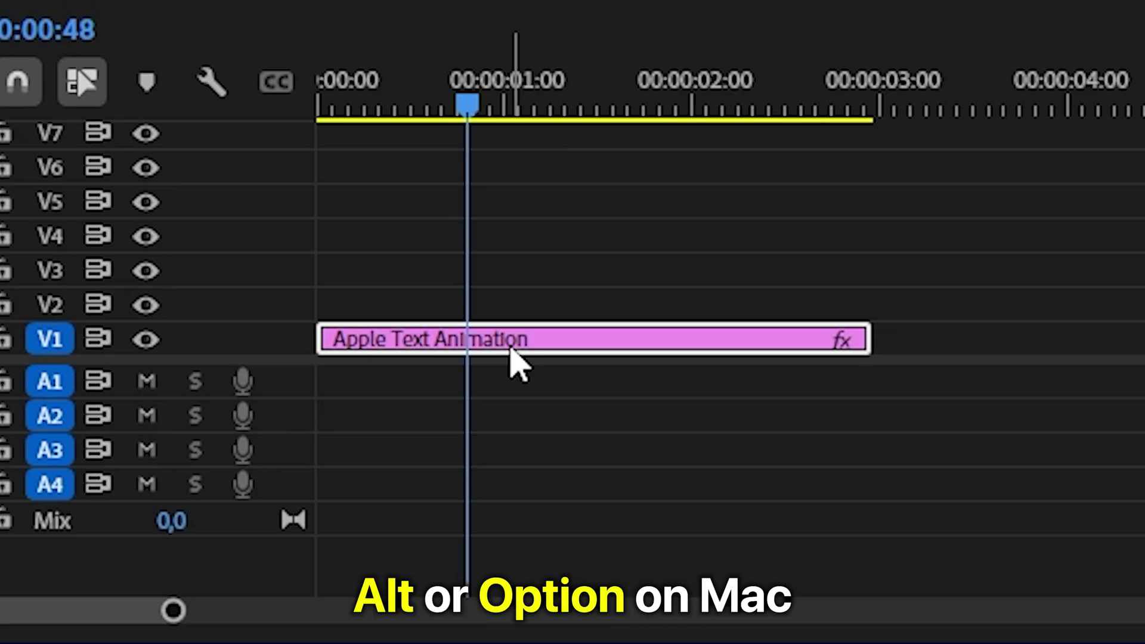
Duplicate the text clip onto V2 and crop the copy to the word "Text" with Left at 33,6 % and Right at 49,5 %
left_click_drag(509, 348, 519, 309)
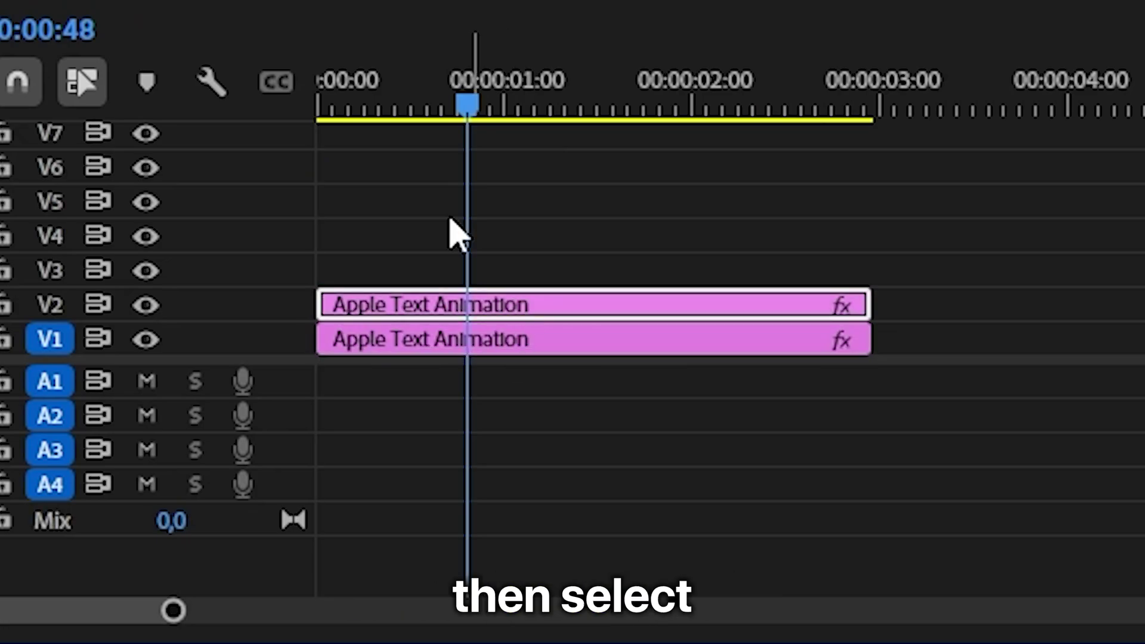
left_click(148, 164)
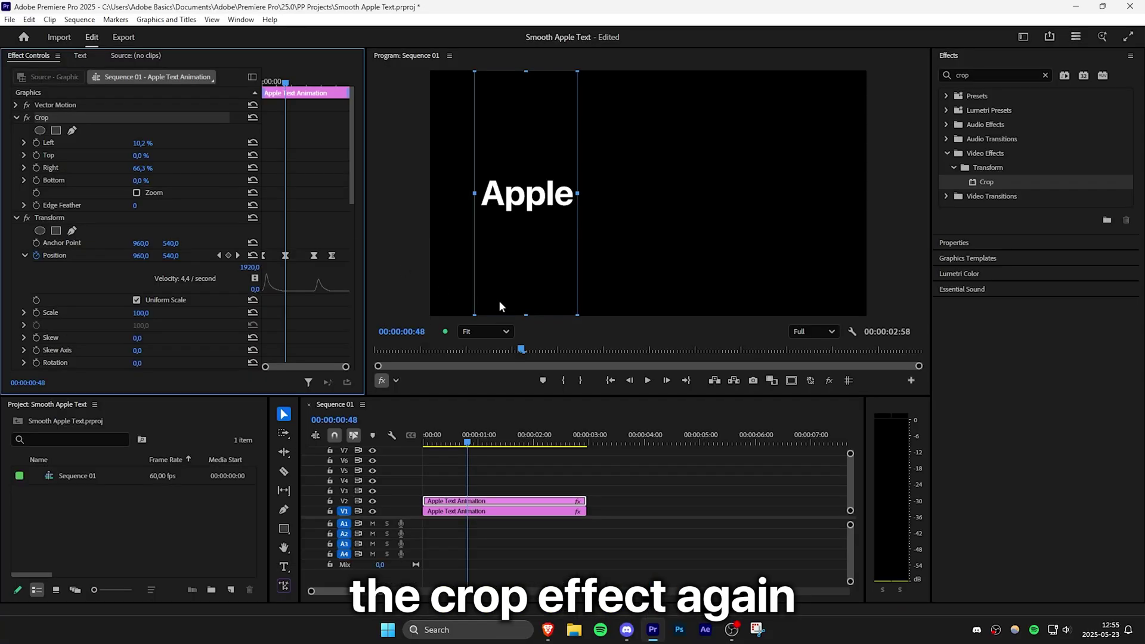
left_click_drag(499, 302, 623, 273)
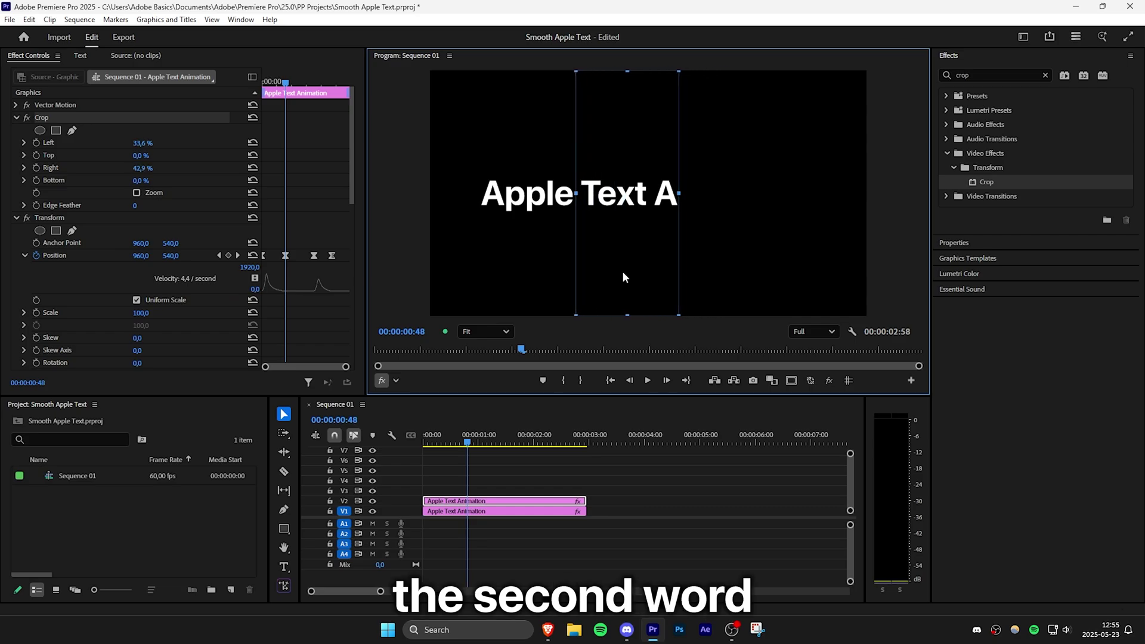
Duplicate the clip onto V3, crop it to "Animation" with Left at 50,9 % and Right at 11,3 %, and check the layer by toggling its visibility
left_click_drag(489, 499, 489, 490)
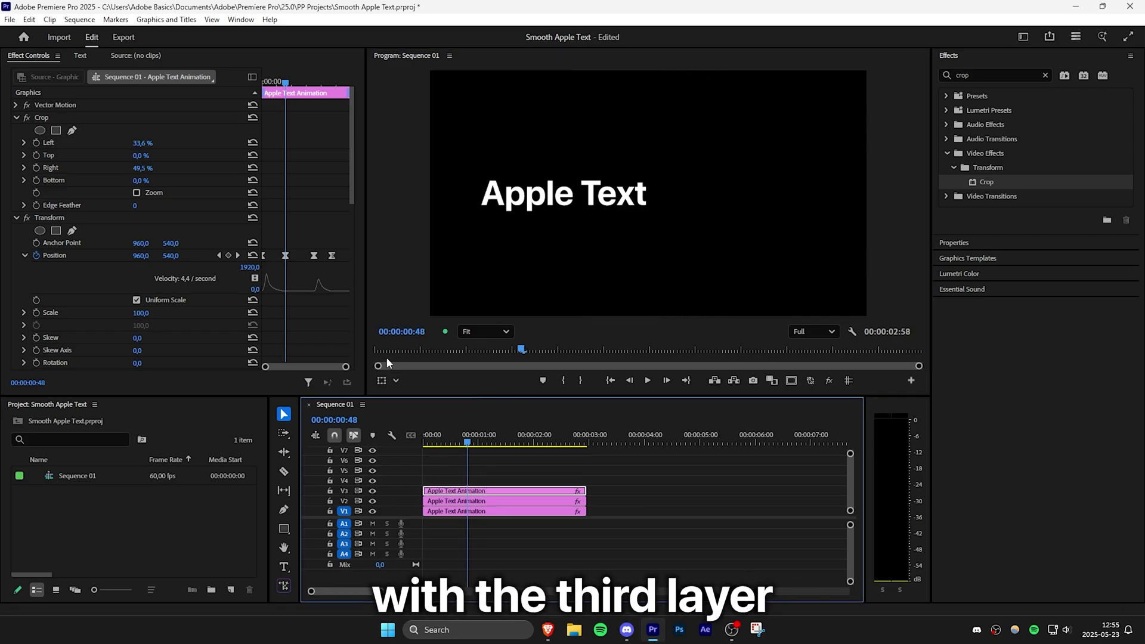
left_click_drag(726, 194, 853, 213)
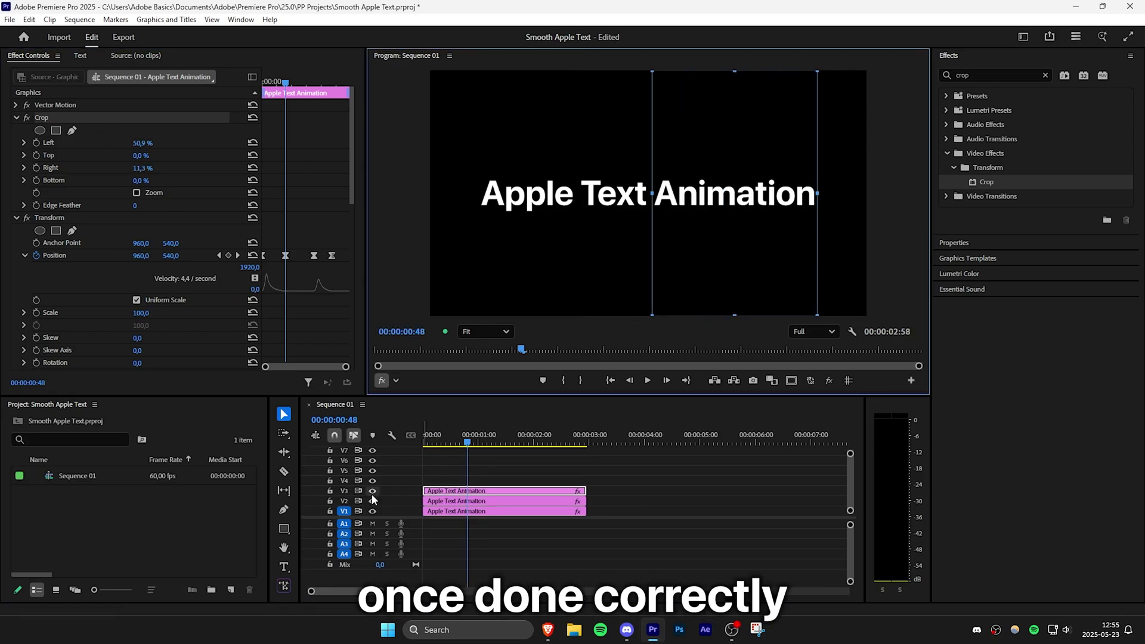
left_click(372, 492)
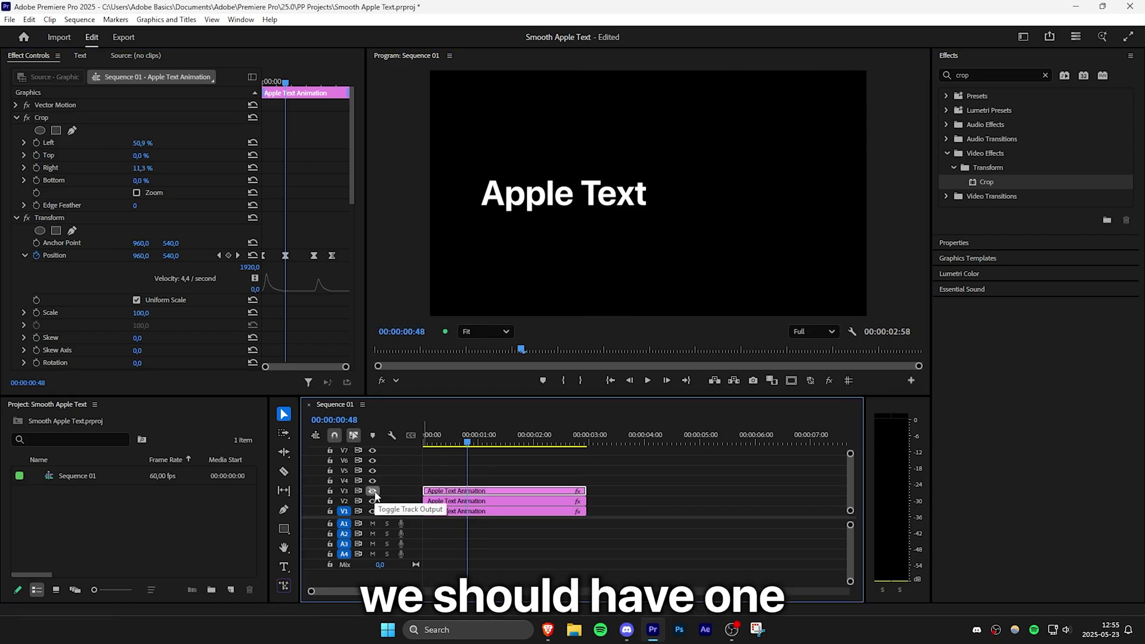
left_click(372, 491)
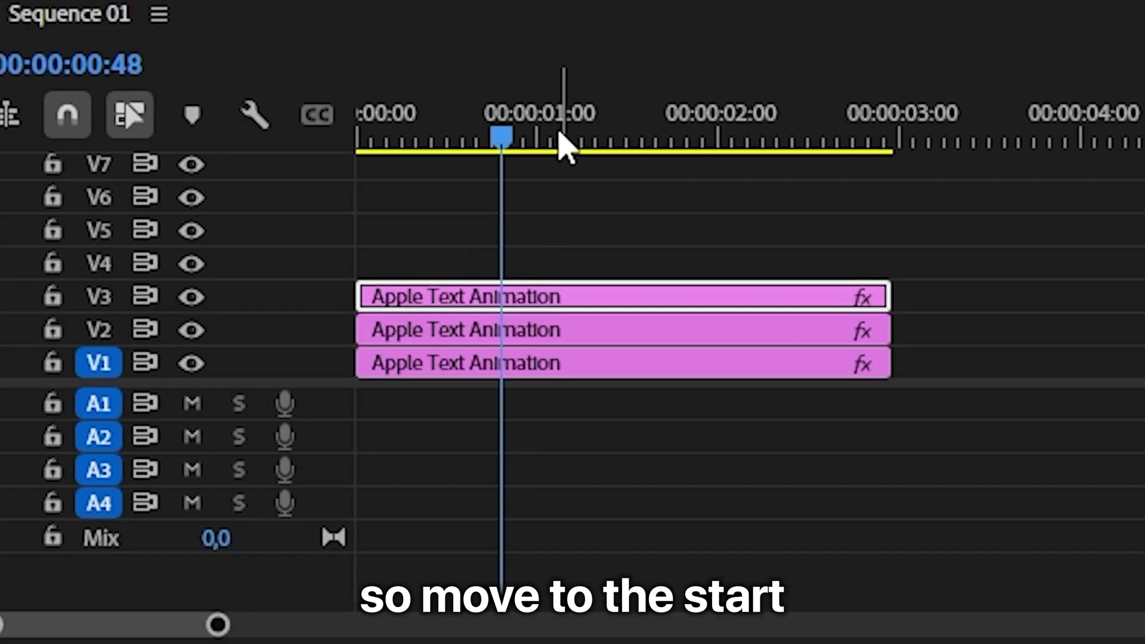
Offset the V2 clip to start at 00:00:00:05 and the V3 clip to start at 00:00:00:10
key("Home")
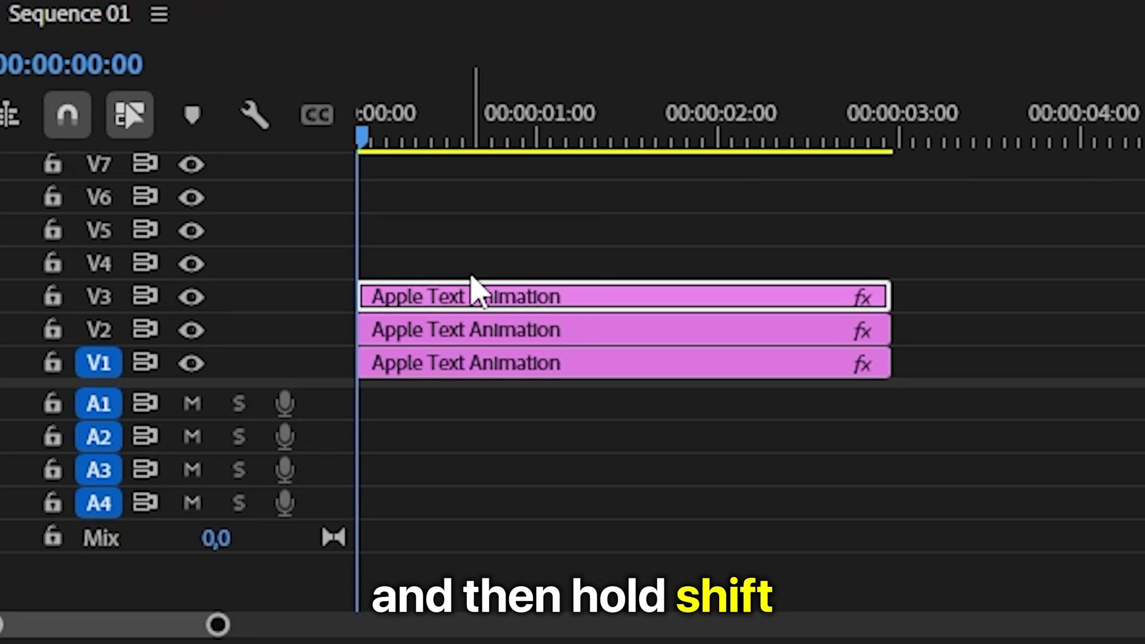
key("shift+Right")
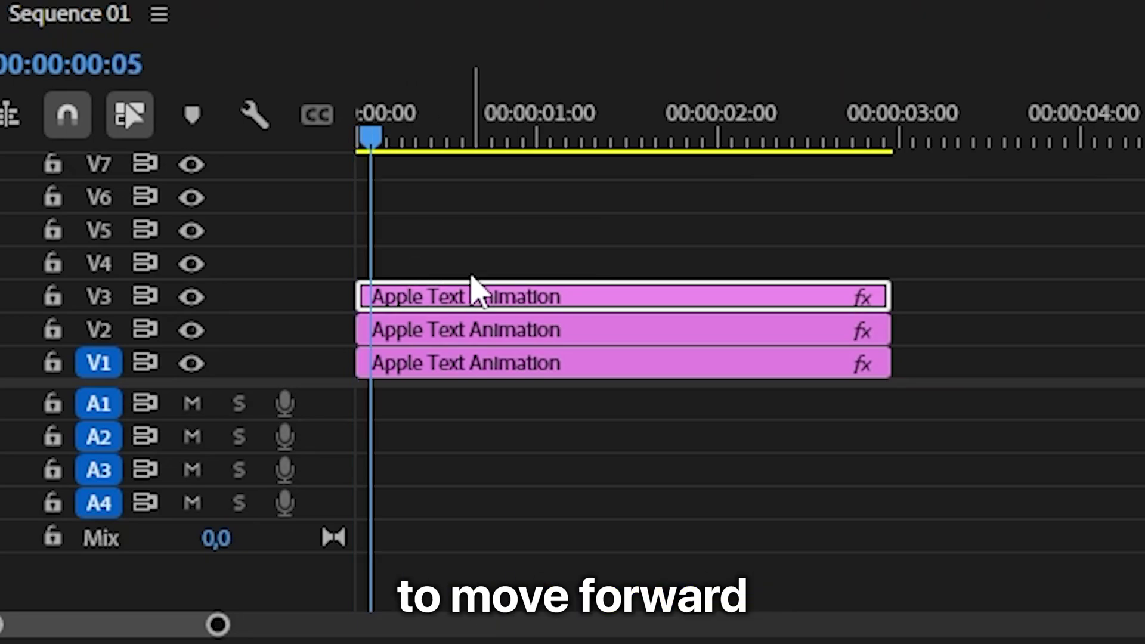
left_click_drag(441, 343, 456, 345)
key("shift+Right")
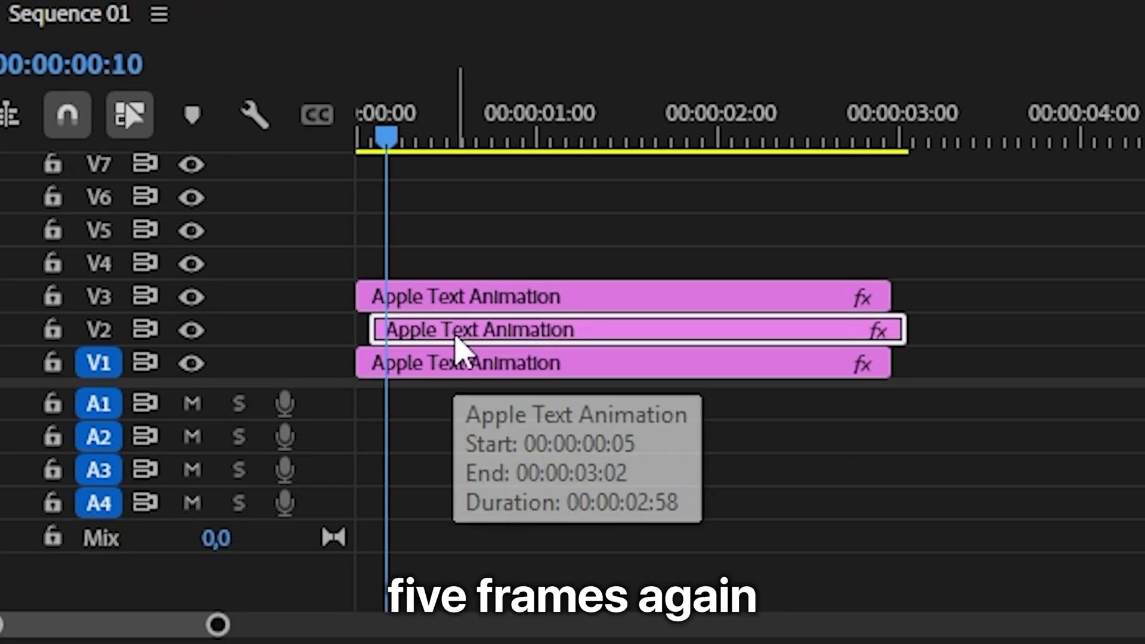
left_click_drag(381, 300, 421, 305)
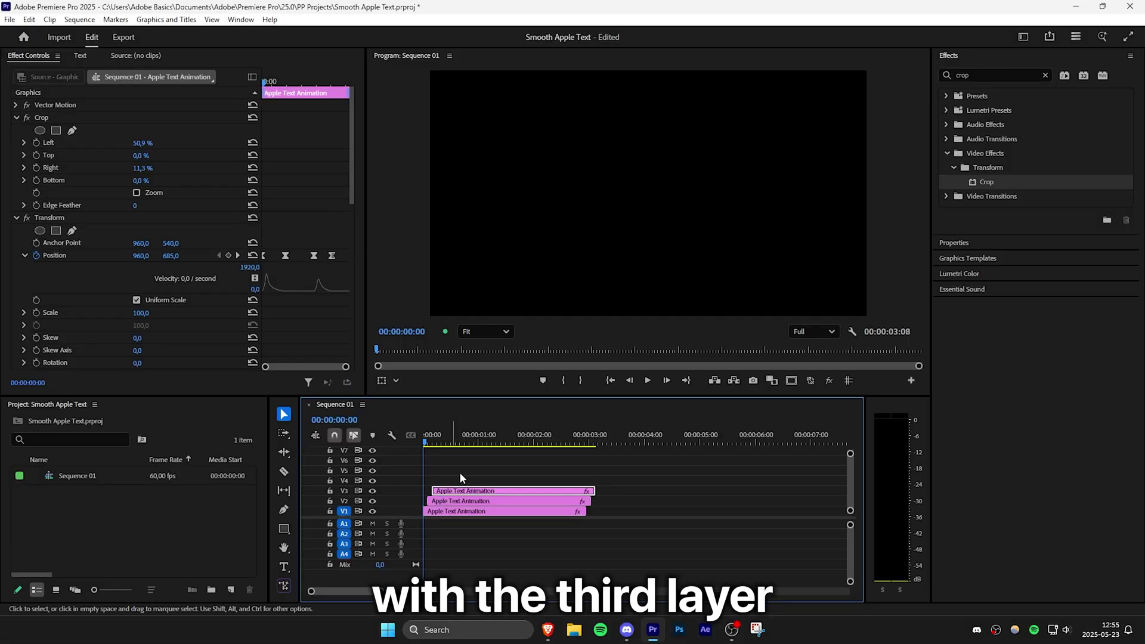
Play the sequence from the start twice to review the staggered word animation
key("space")
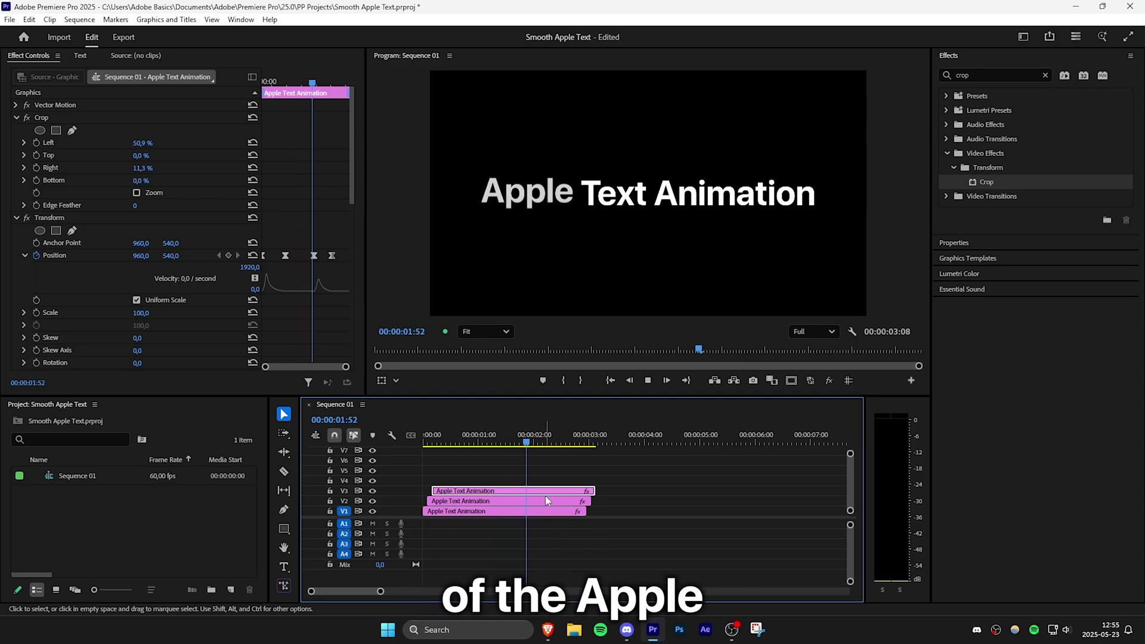
key("space")
key("Home")
key("space")
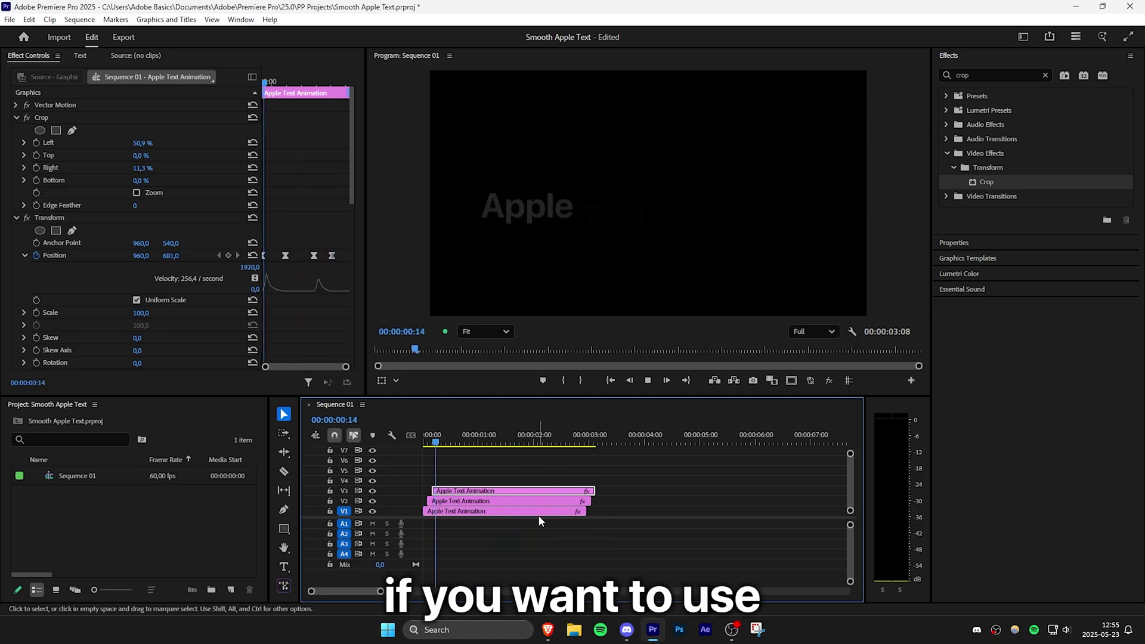
key("space")
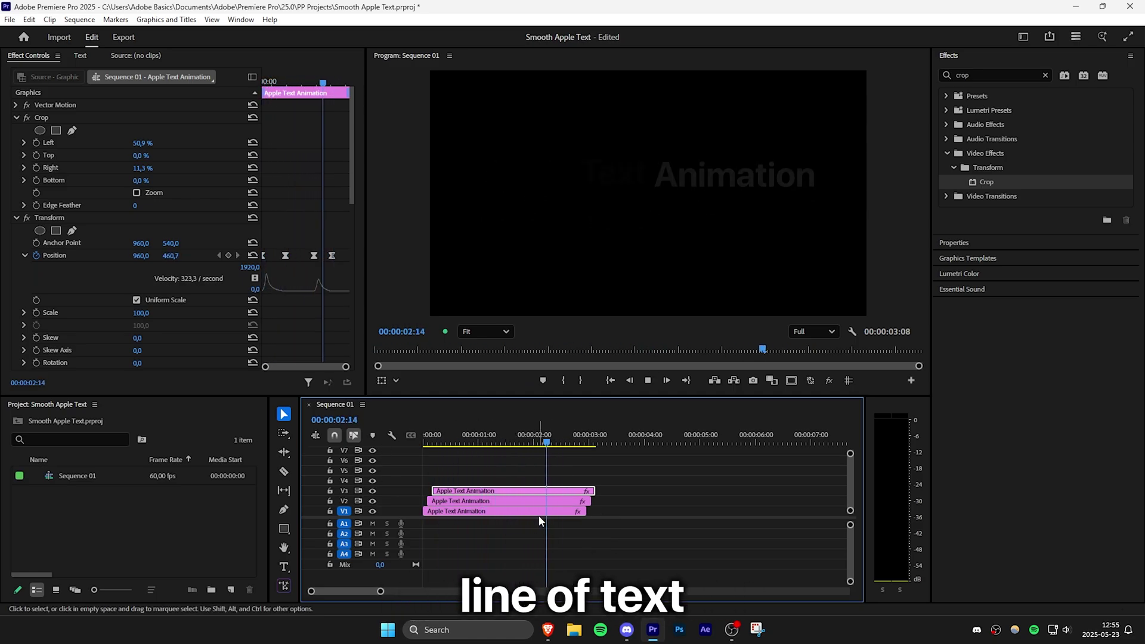
Duplicate the V1 text clip onto V4 starting at about 00:00:01:53, without its crop, and change its text to "Made Really Easy"
left_click_drag(508, 511, 596, 481)
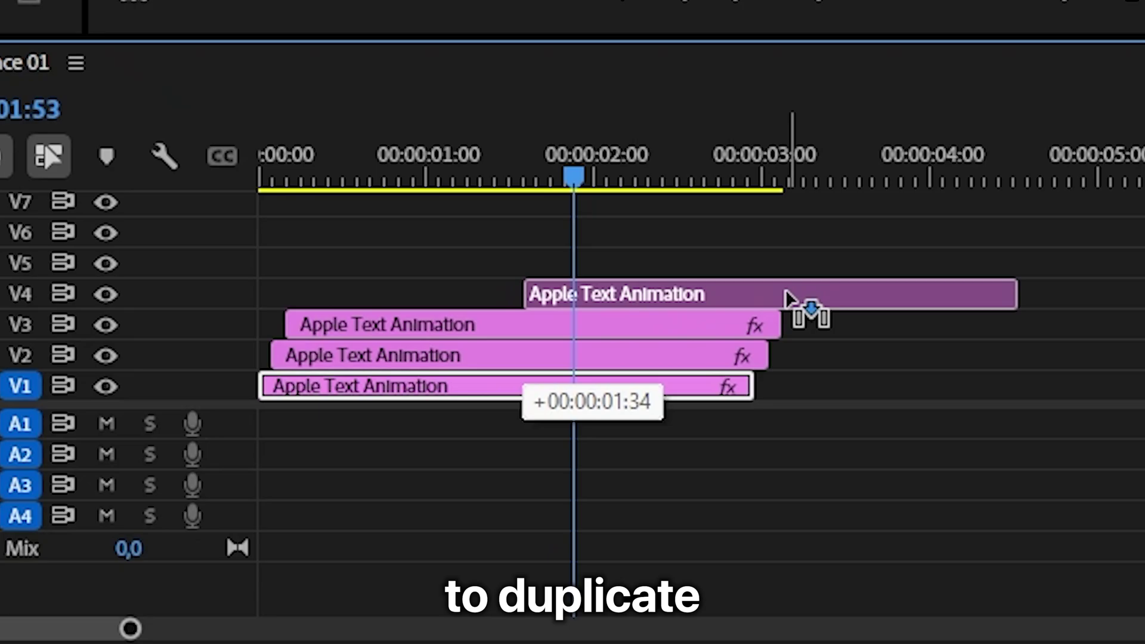
left_click_drag(785, 296, 825, 296)
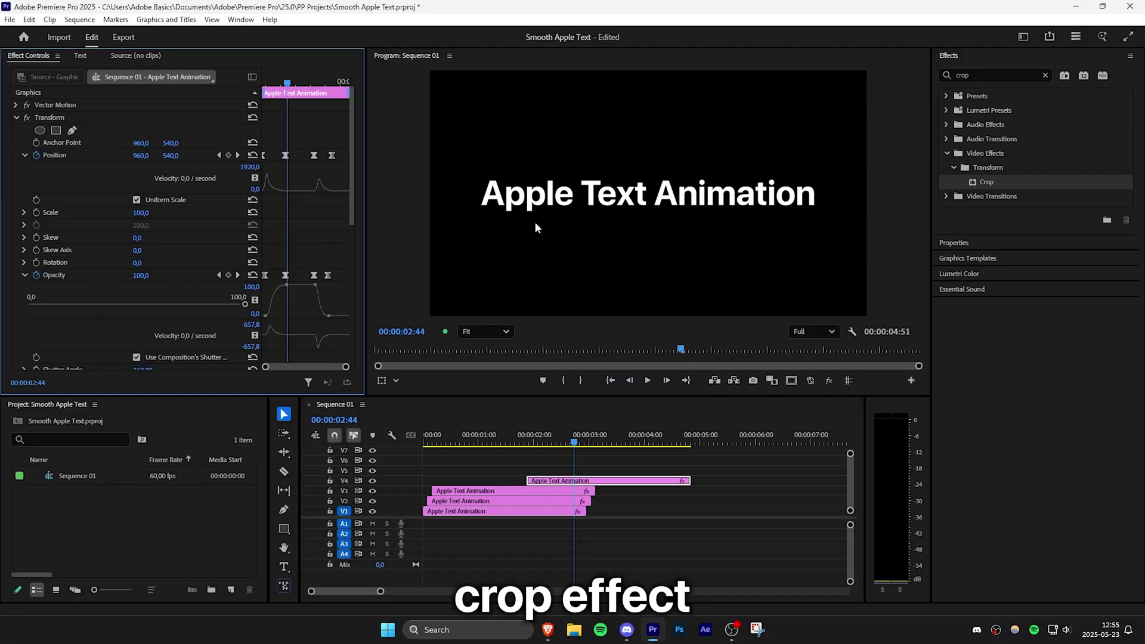
left_click(535, 222)
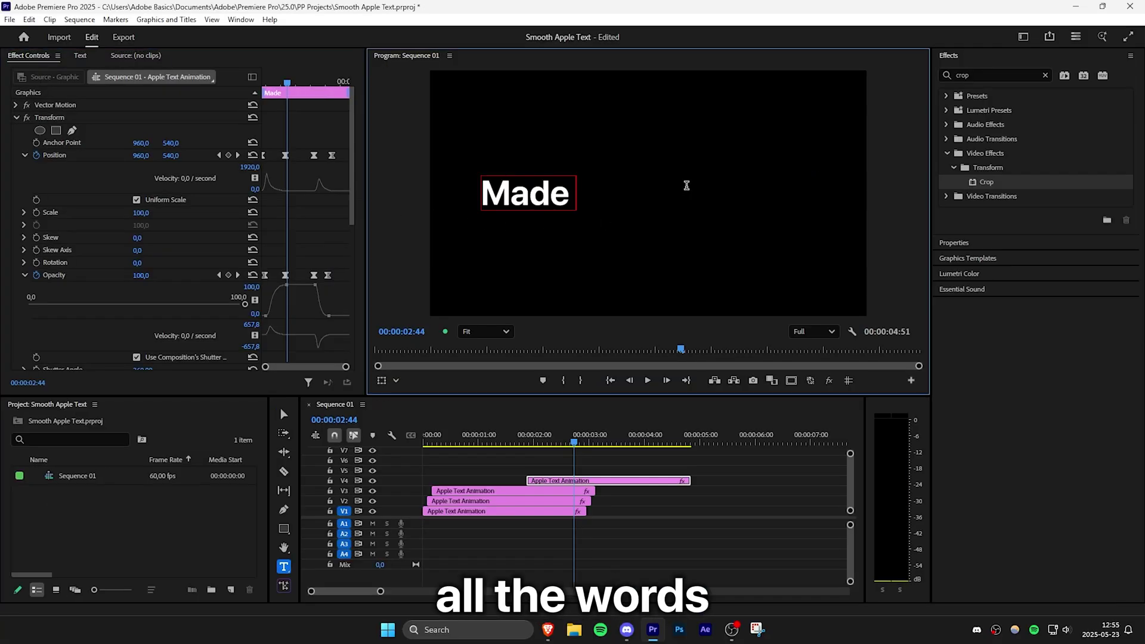
key("Escape")
Apply Crop to the "Made Really Easy" clip, duplicate it onto V5 and V6, and crop each layer to a single word
left_click_drag(986, 181, 74, 127)
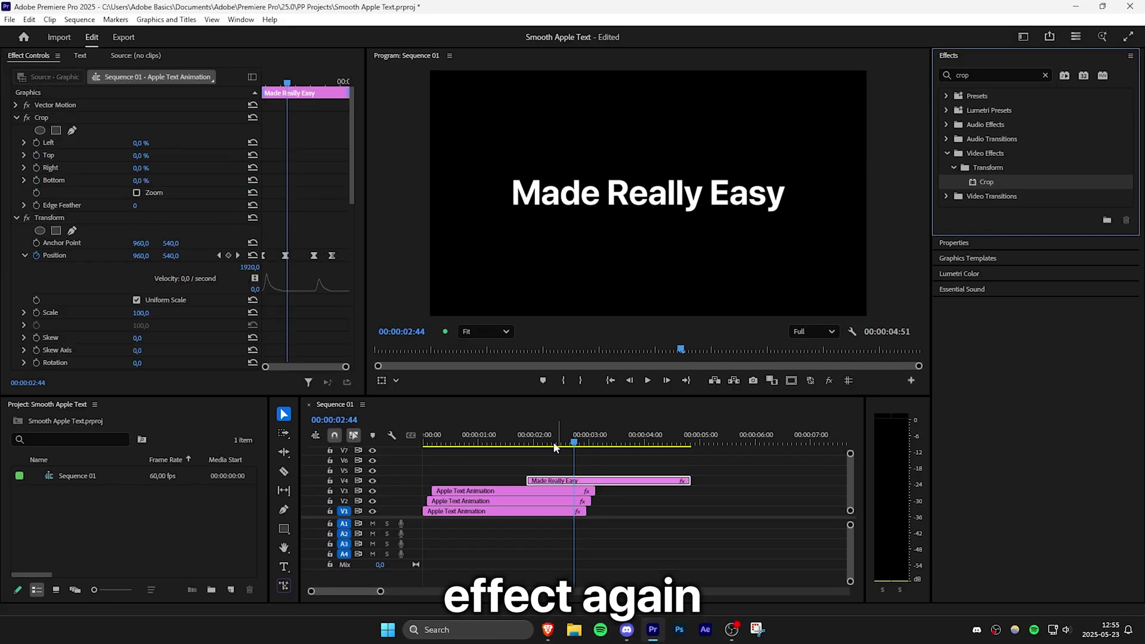
left_click(67, 119)
left_click_drag(866, 194, 607, 230)
left_click_drag(431, 194, 485, 198)
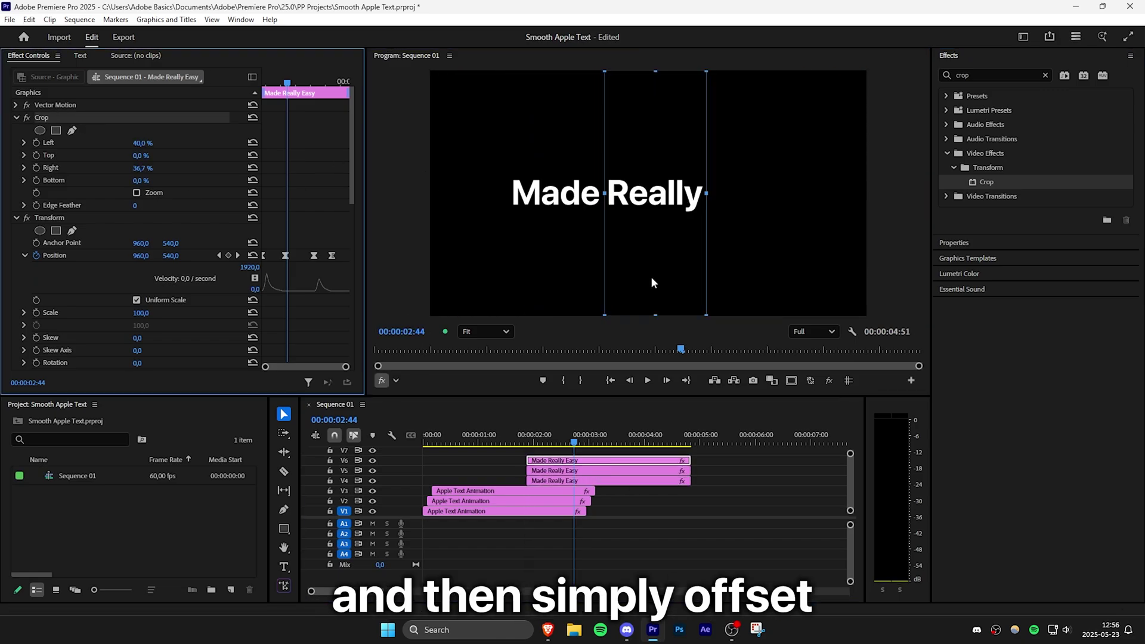
left_click_drag(704, 284, 799, 281)
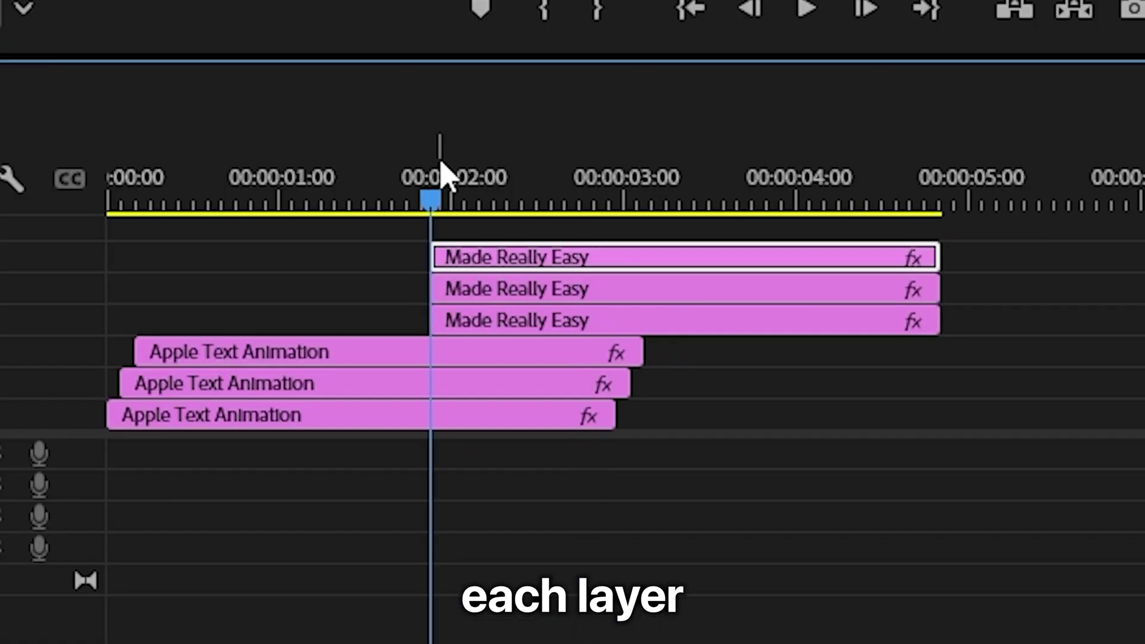
Offset the V5 and V6 "Made Really Easy" clips by five and ten frames and play back the result
key("shift+Right")
left_click_drag(467, 289, 490, 289)
key("shift+Right")
left_click_drag(714, 262, 743, 261)
key("space")
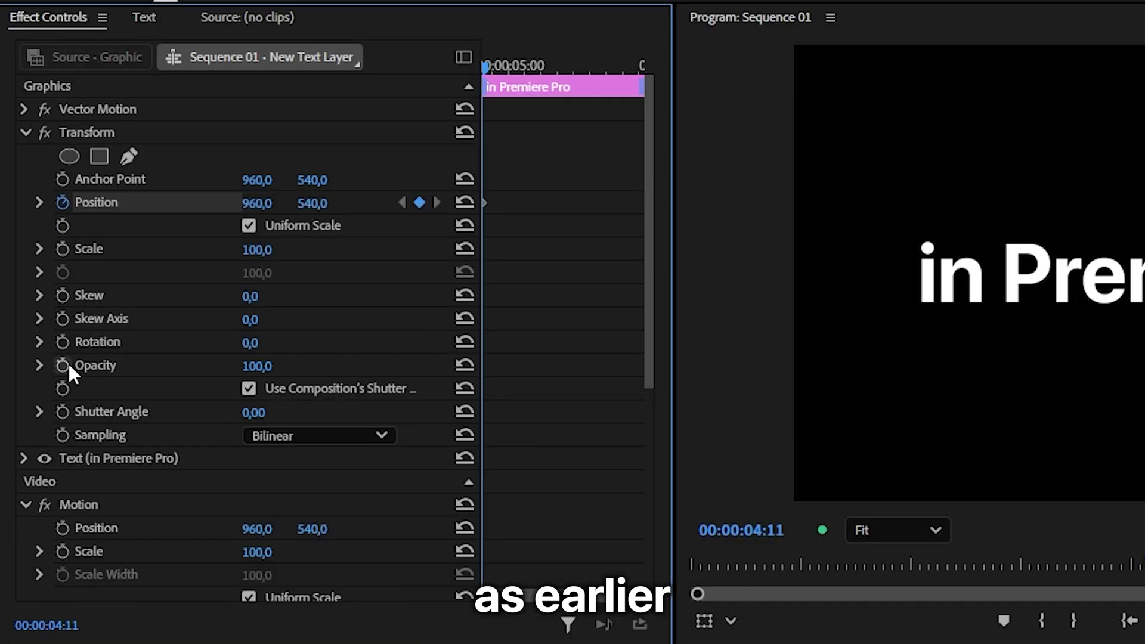
Keyframe Position and Opacity on the "in Premiere Pro" clip, with a starting horizontal position of 1136 and opacity of 1 at 00:00:04:11
left_click(62, 365)
left_click(538, 314)
left_click_drag(266, 204, 347, 204)
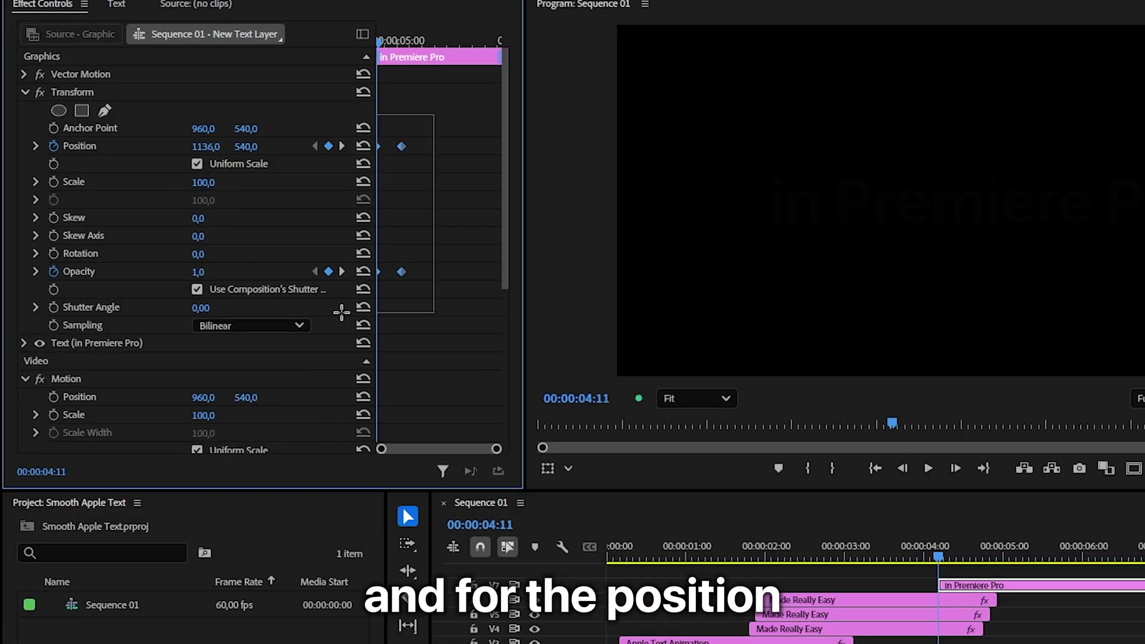
Ease the "in Premiere Pro" Position and Opacity keyframes and pull the Position velocity curve fully toward the first keyframe
right_click(358, 270)
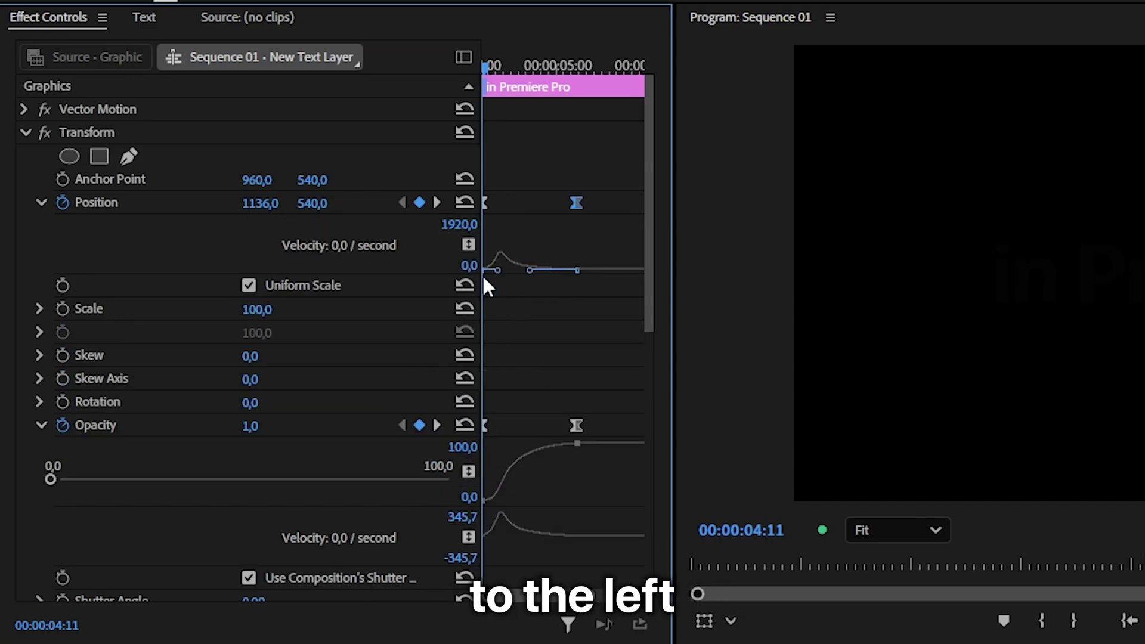
left_click_drag(495, 275, 484, 426)
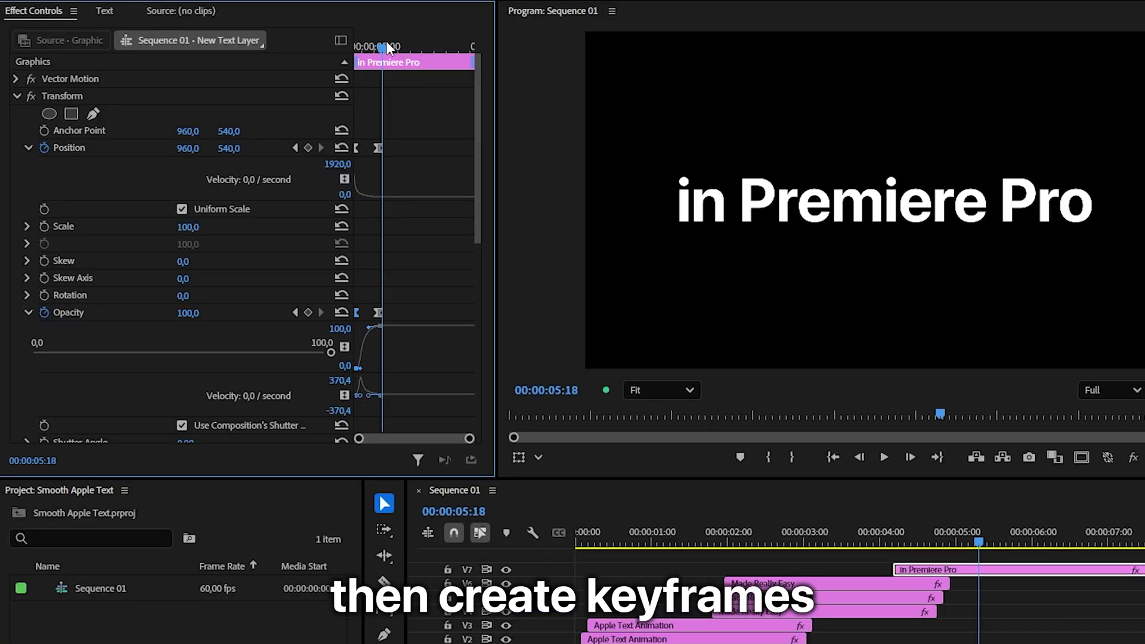
Add Position and Opacity keyframes further along the "in Premiere Pro" clip for the start of its out animation
left_click_drag(386, 48, 424, 48)
left_click(309, 148)
left_click(308, 313)
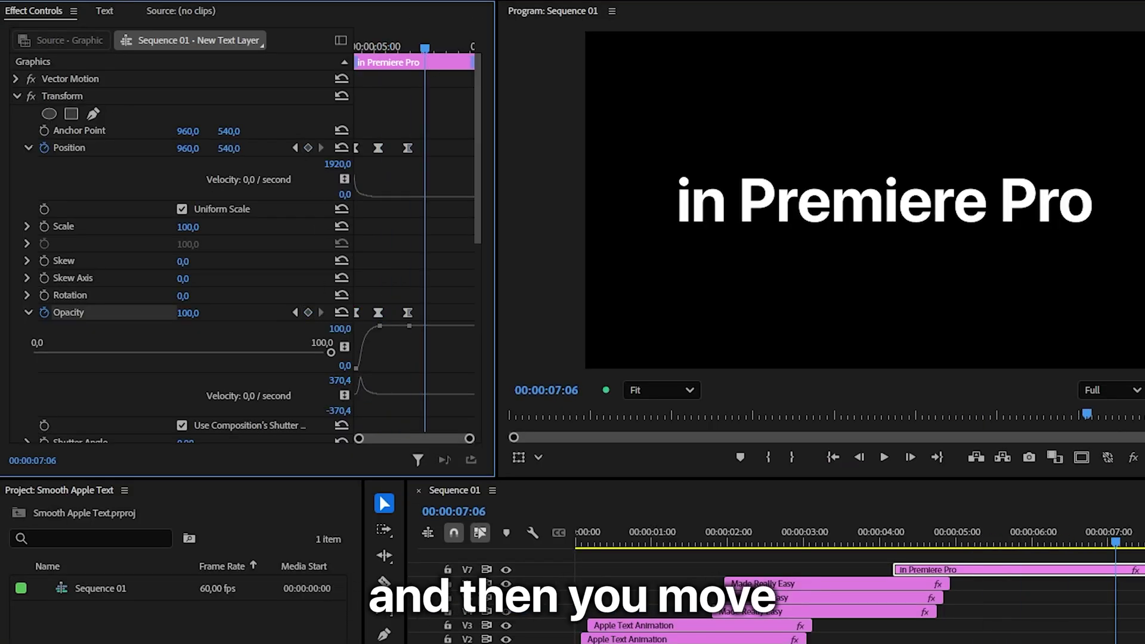
Set the horizontal position to 772 and opacity to 0 at 00:00:07:06, and ease the out-animation keyframes of the "in Premiere Pro" clip
left_click_drag(188, 148, 76, 148)
left_click_drag(188, 313, 127, 313)
left_click_drag(434, 139, 405, 317)
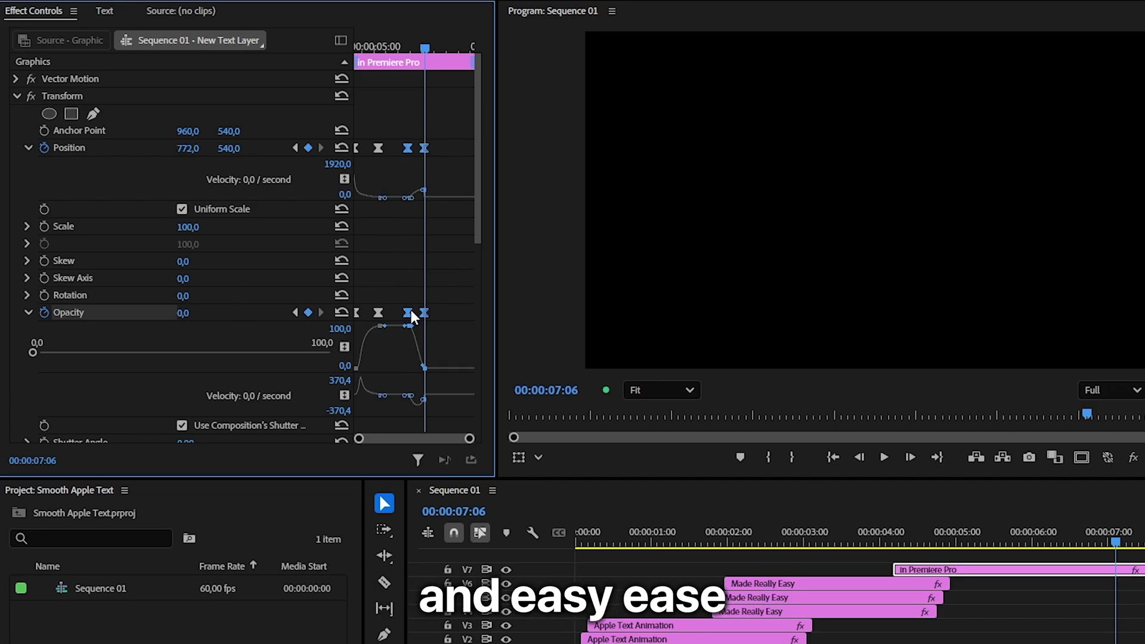
right_click(408, 311)
mouse_move(471, 460)
left_click(620, 556)
right_click(425, 150)
mouse_move(488, 301)
left_click(632, 412)
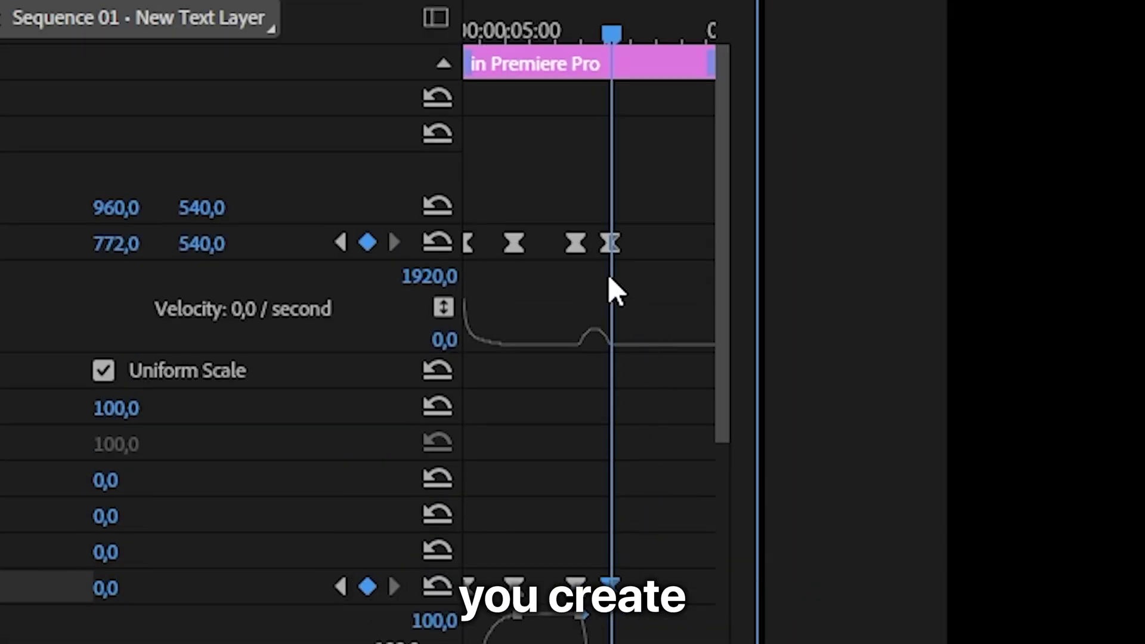
Pull the out-animation's Position velocity curve fully toward the last keyframe and shift the final Opacity keyframe slightly earlier
left_click(610, 244)
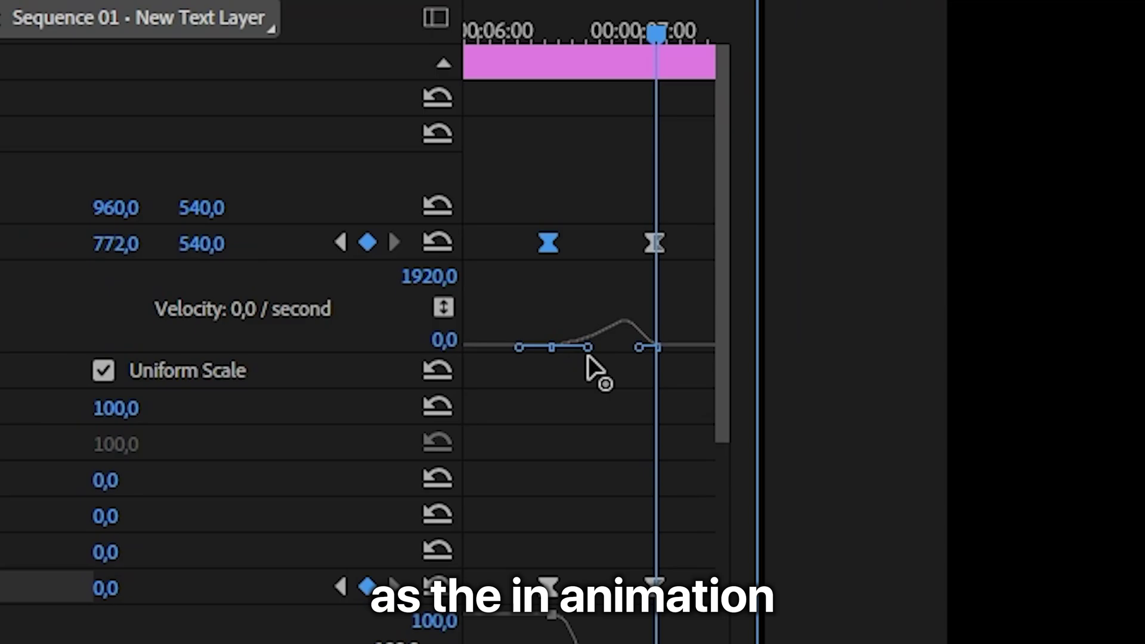
left_click_drag(639, 348, 696, 340)
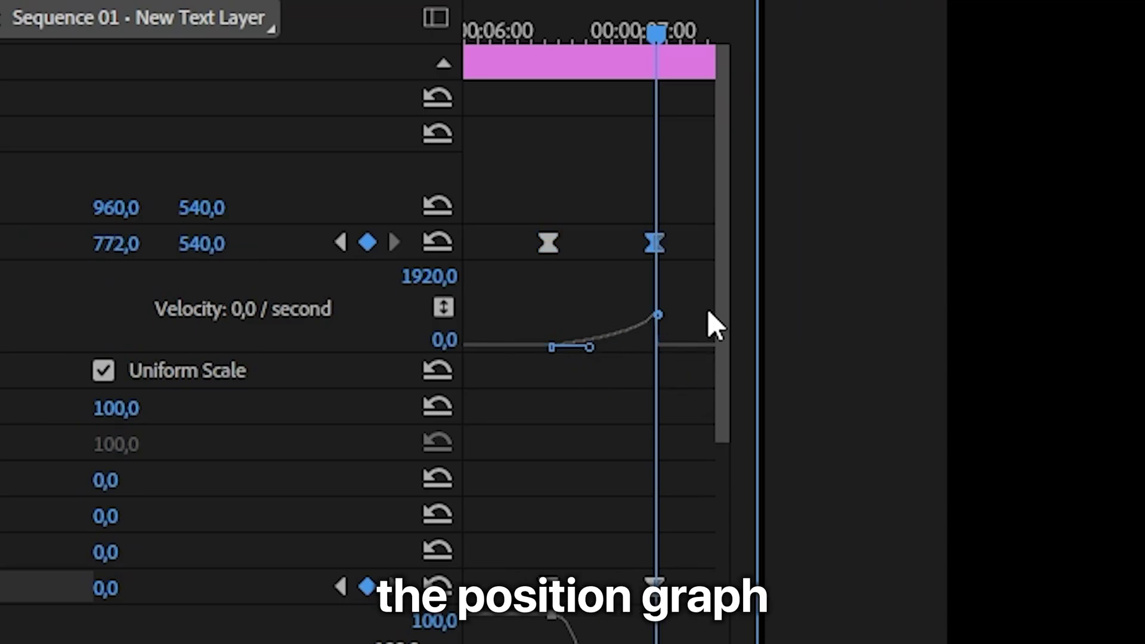
left_click_drag(657, 33, 555, 19)
key("space")
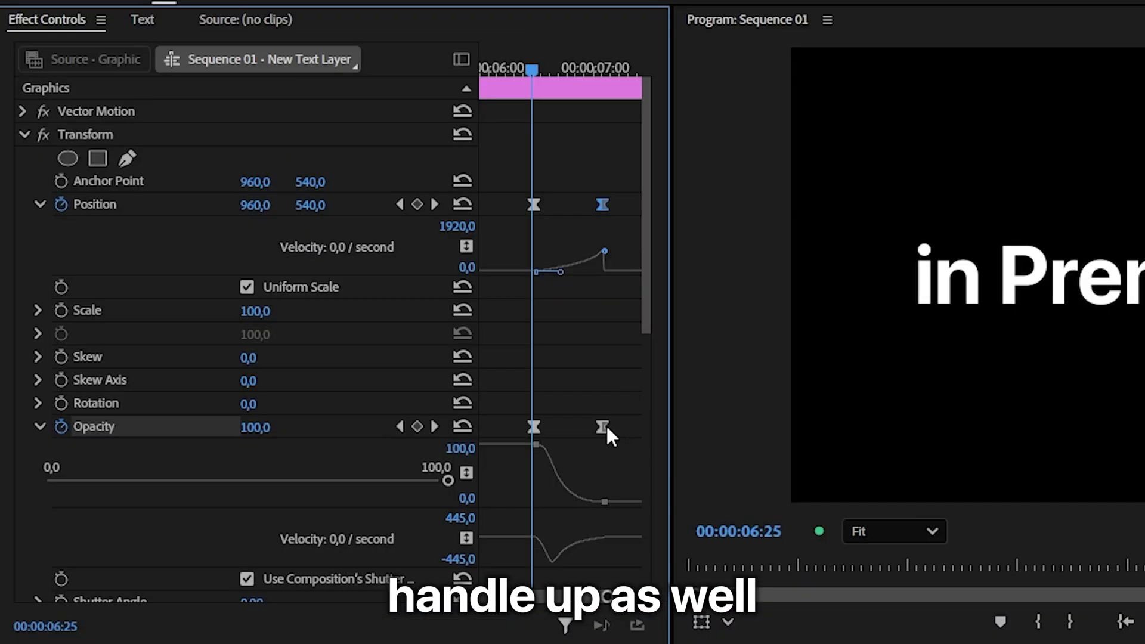
left_click_drag(606, 424, 595, 417)
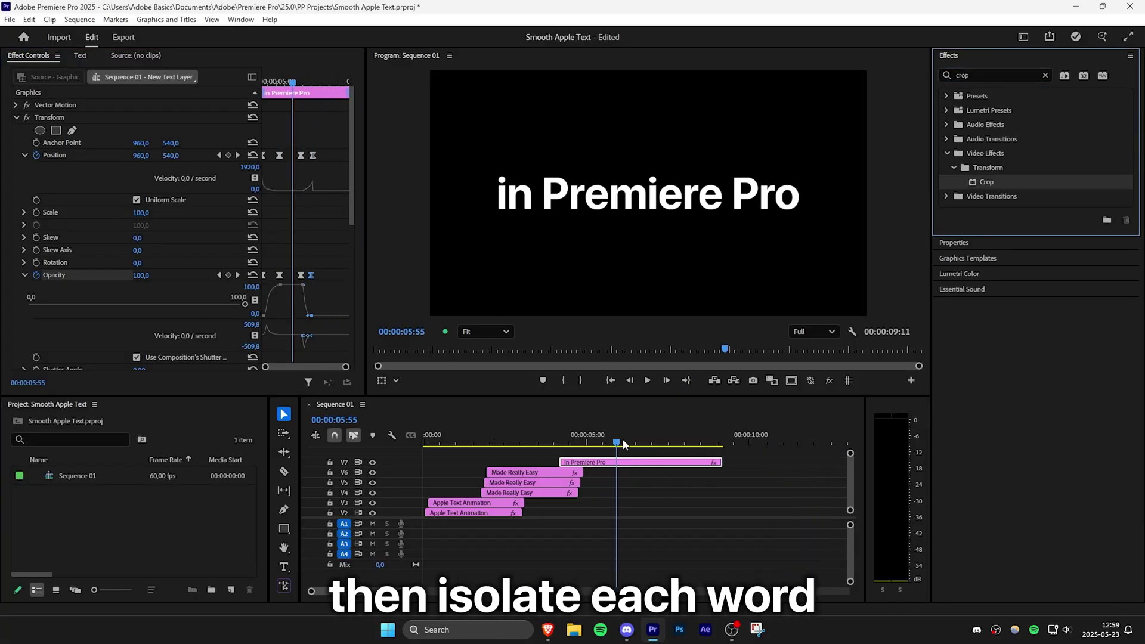
Crop an "in Premiere Pro" clip to the word "in", with Right at 75.4%, and place its Transform effect above Crop
left_click_drag(867, 205, 543, 206)
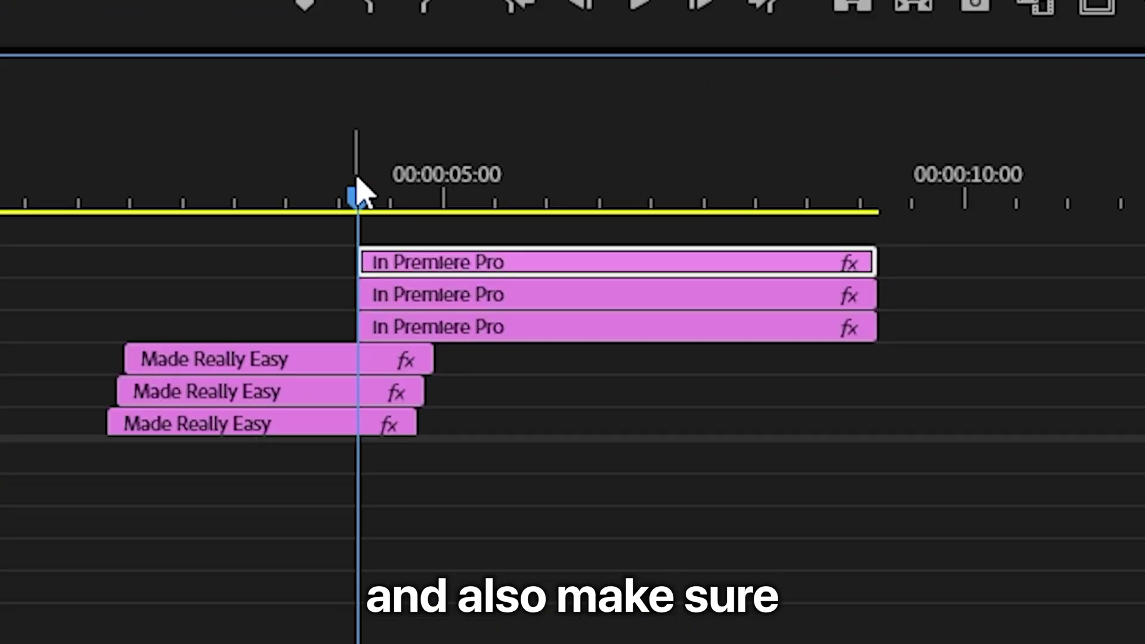
left_click_drag(71, 218, 72, 215)
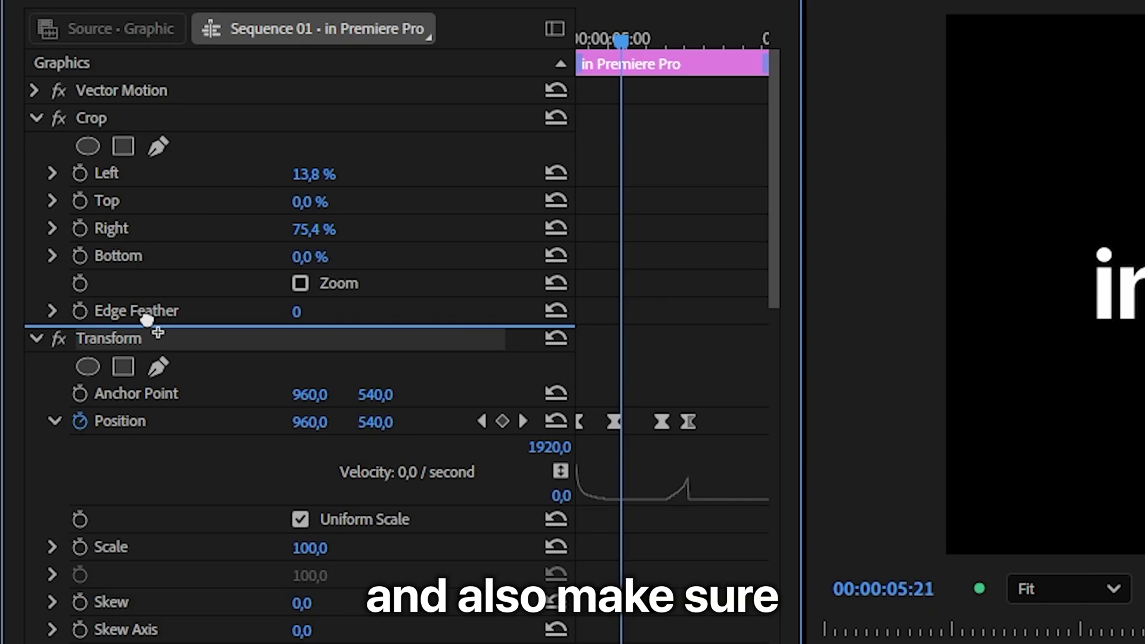
left_click_drag(147, 321, 174, 114)
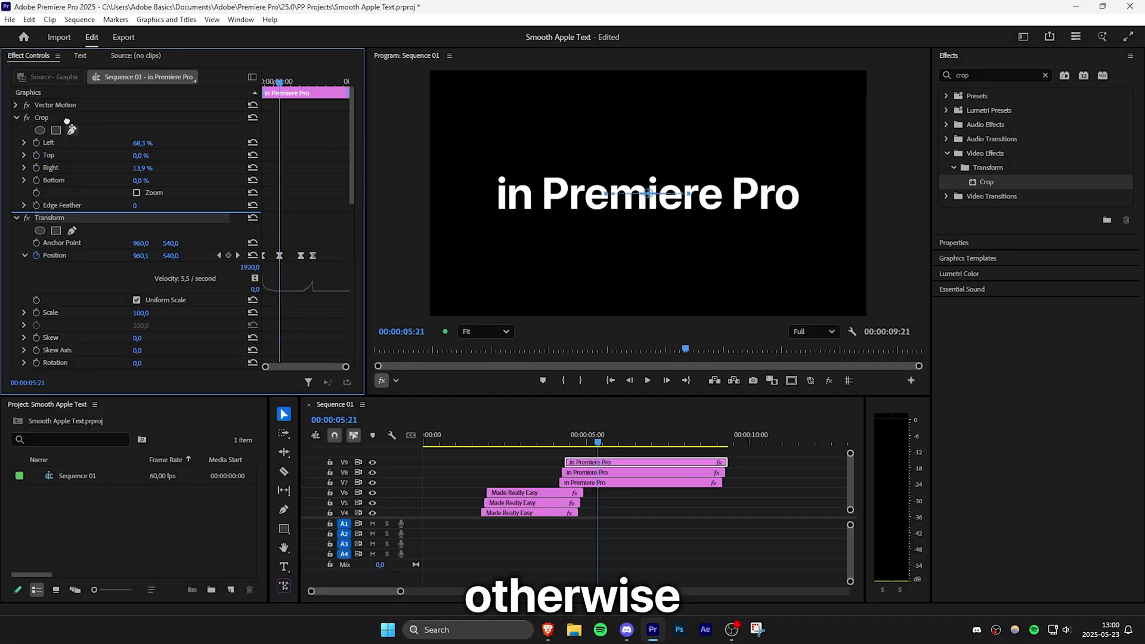
key("space")
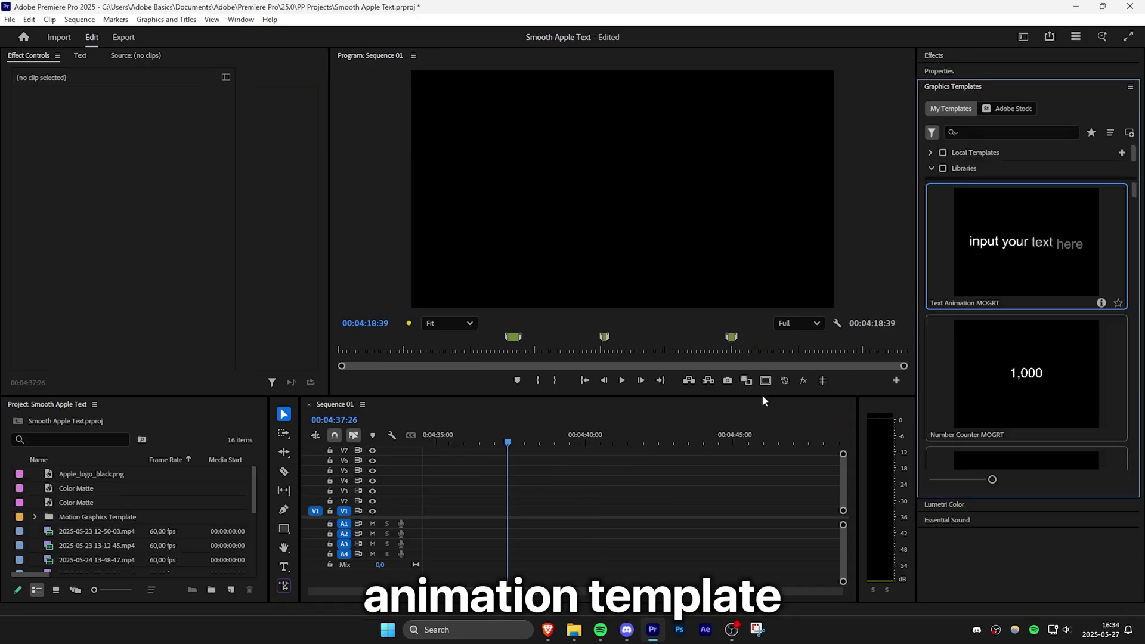
Place the Text Animation MOGRT template on track V1 and set its text to "Smooth Apple Text"
left_click_drag(762, 397, 467, 522)
left_click(546, 513)
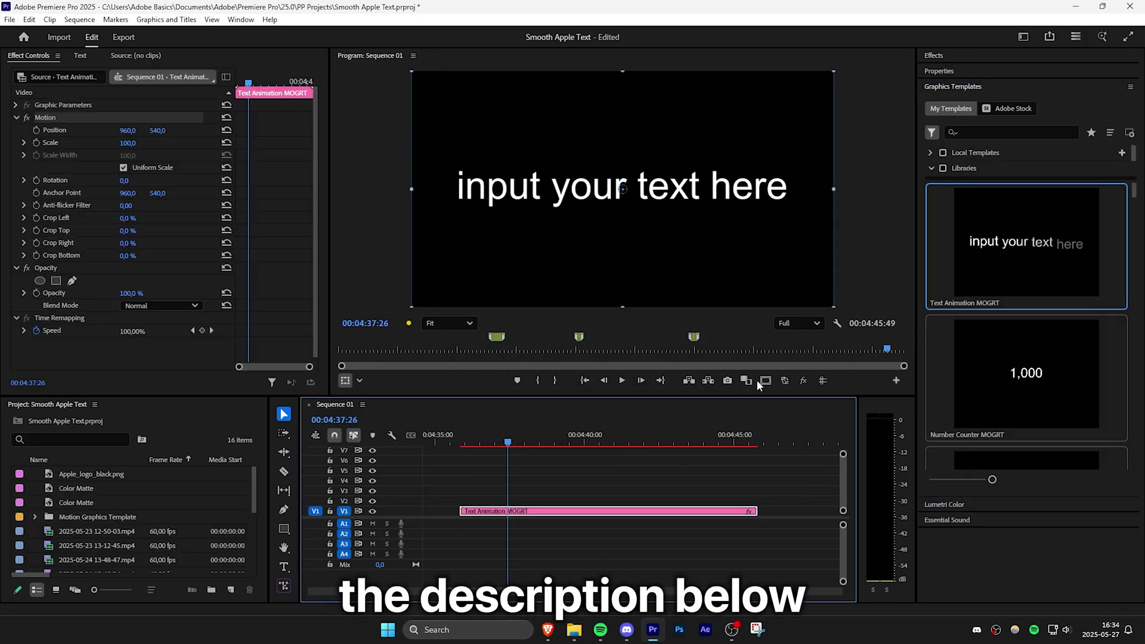
left_click(987, 72)
left_click(946, 152)
left_click(994, 210)
key("ctrl+a")
type("Smooth Apple Text")
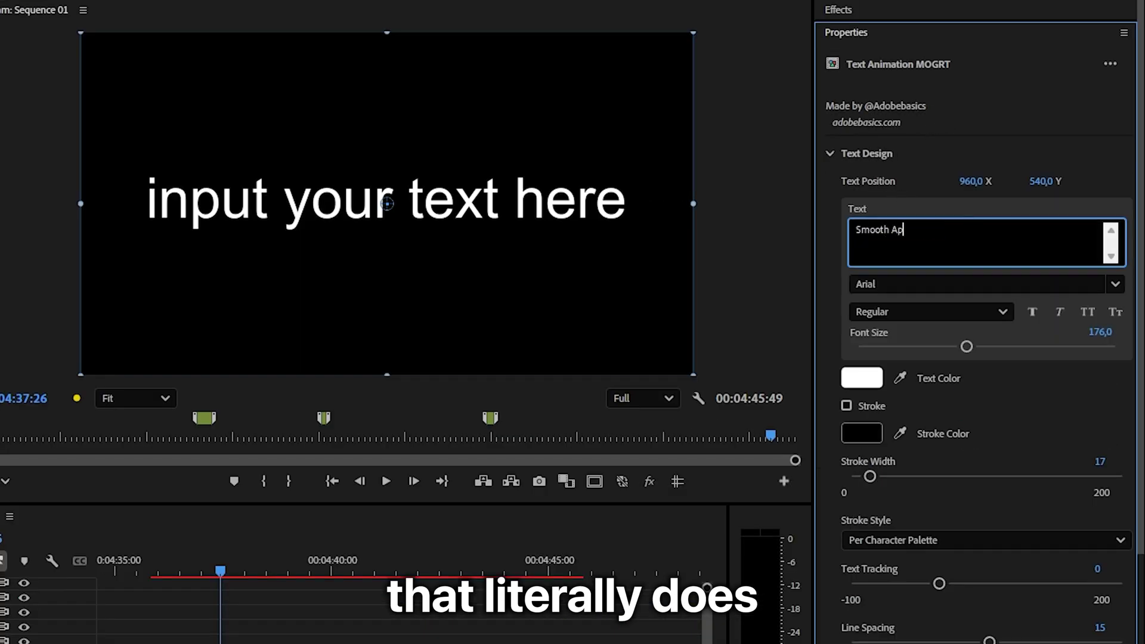
Change the template text to an SF font, and undo a trial shift of its text position
left_click(1008, 245)
type("sf")
left_click(958, 475)
left_click_drag(978, 181, 971, 182)
key("ctrl+z")
left_click(830, 153)
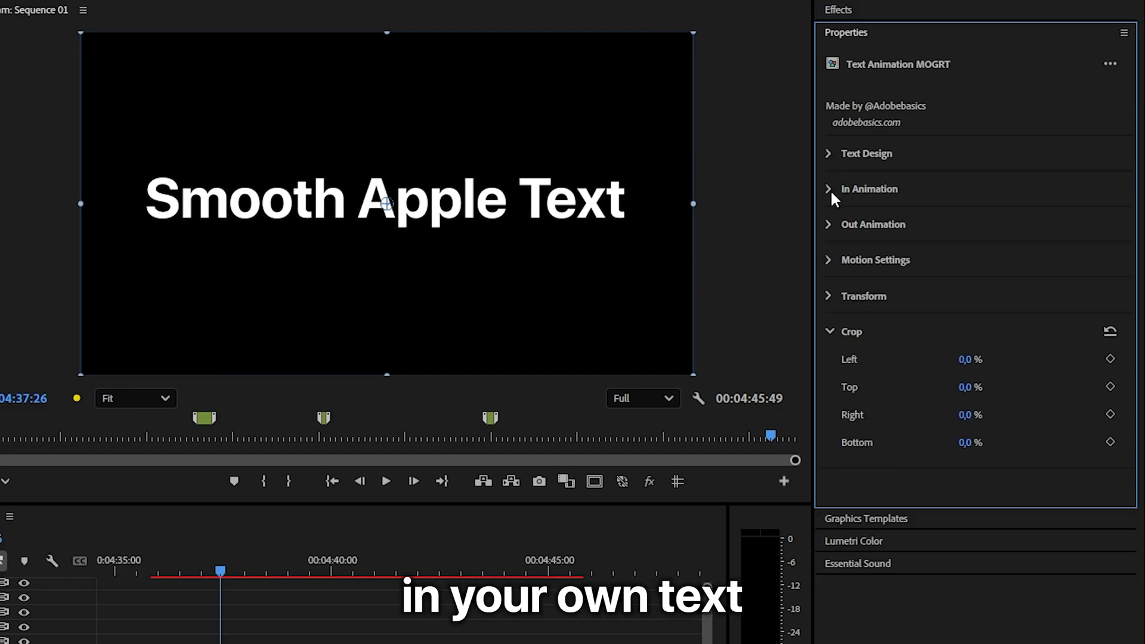
Set the template's Out Animation to animate by Characters and raise its post-animation Text Blur
left_click(830, 189)
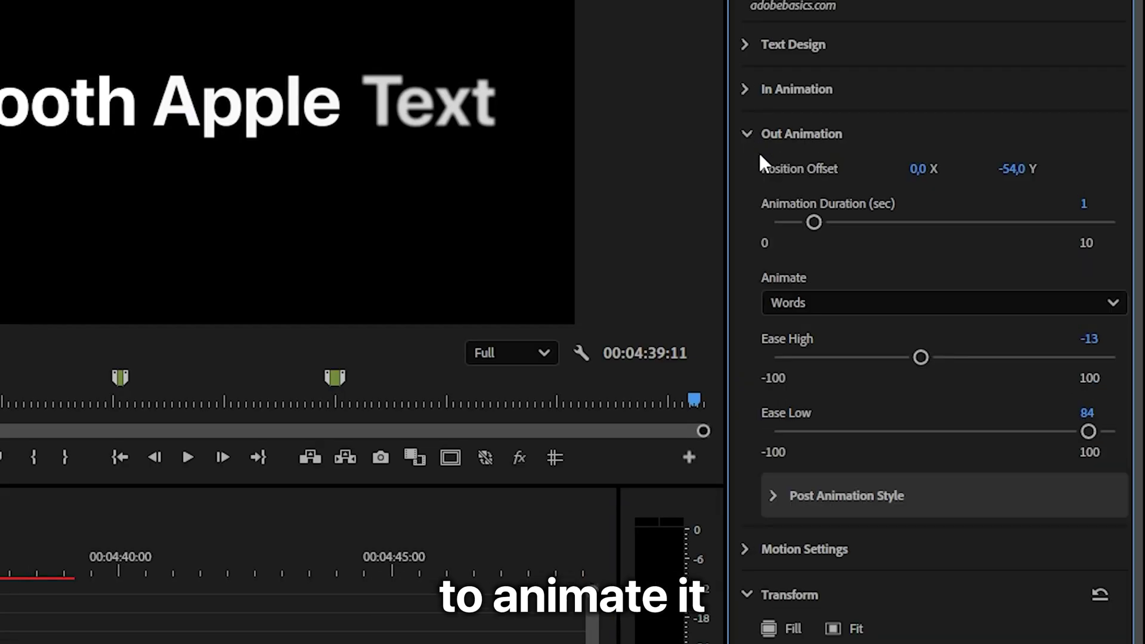
left_click(817, 302)
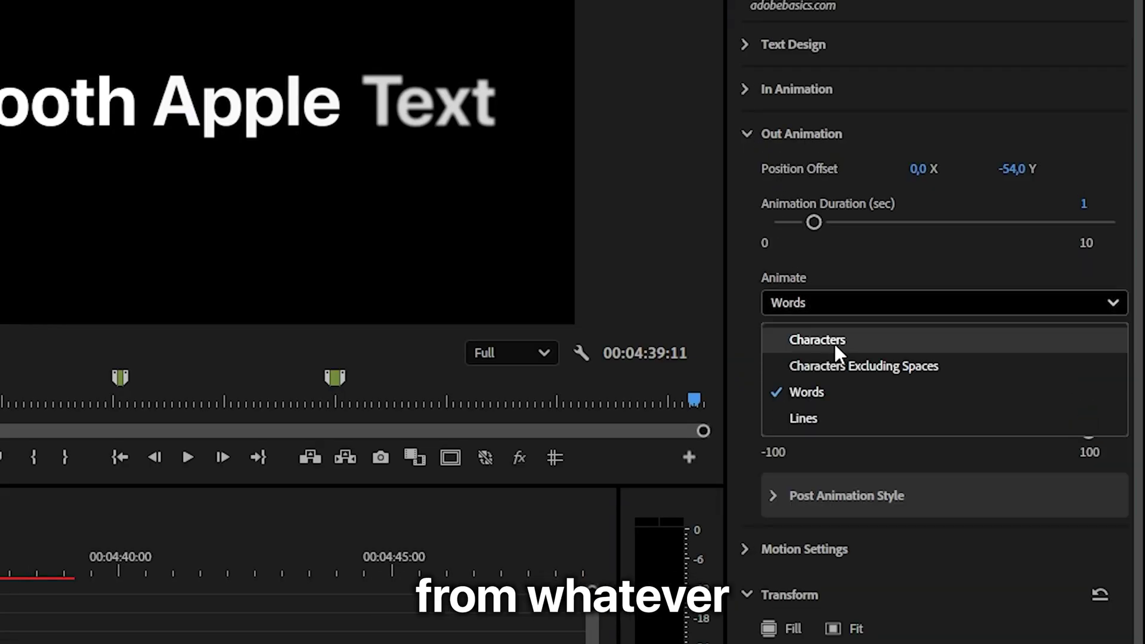
left_click(802, 342)
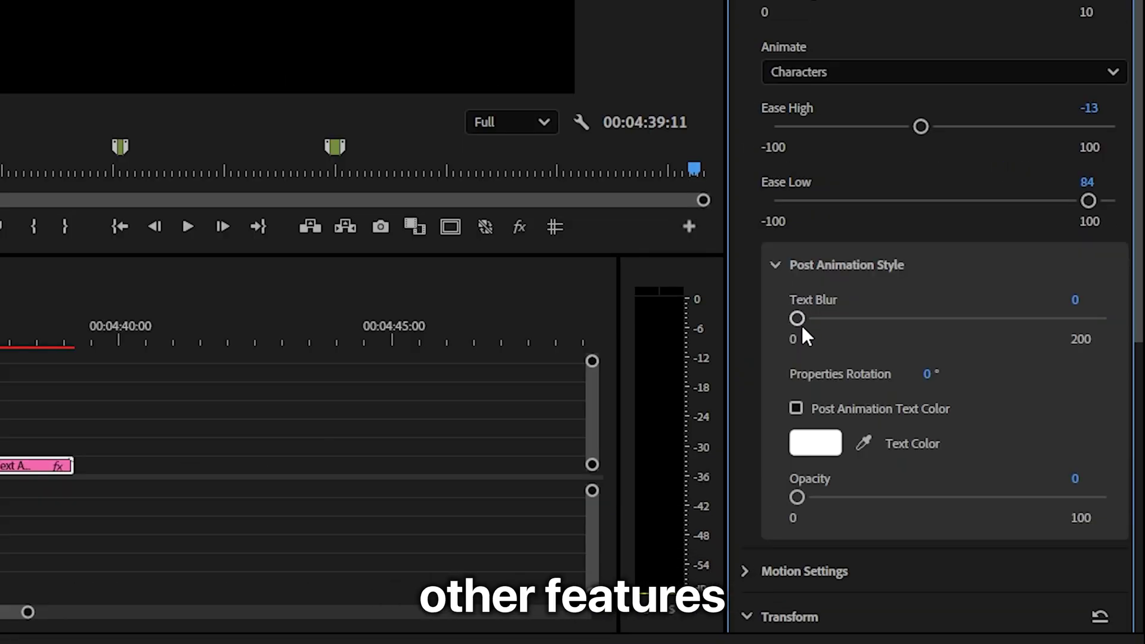
left_click_drag(801, 325, 895, 320)
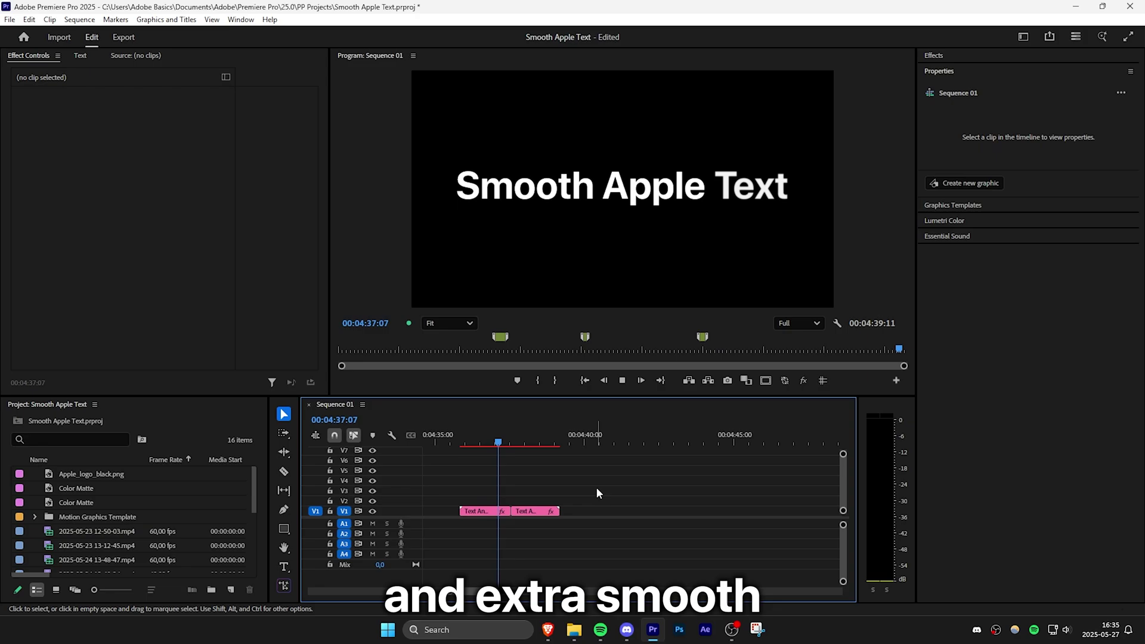